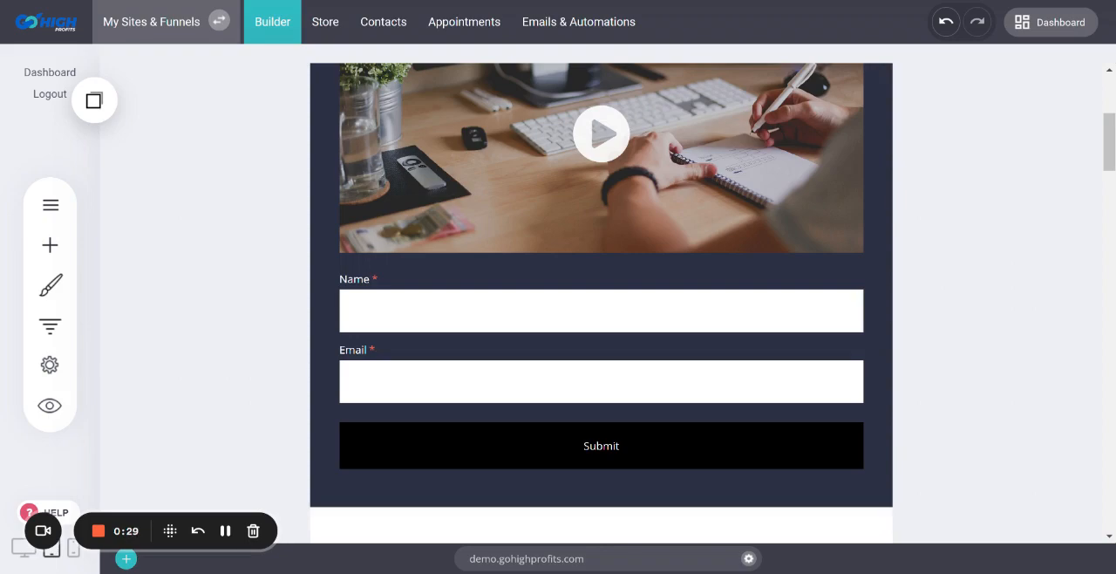
Examine the landing page's headline, video and opt-in form in the tablet view
scroll(946, 263, "up", 5)
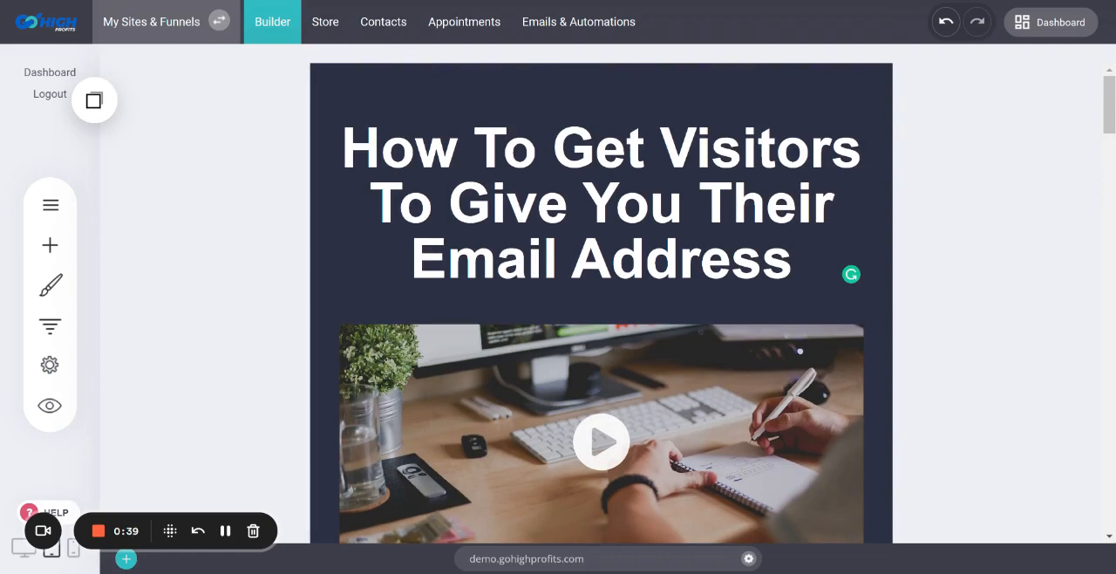
scroll(947, 271, "down", 2)
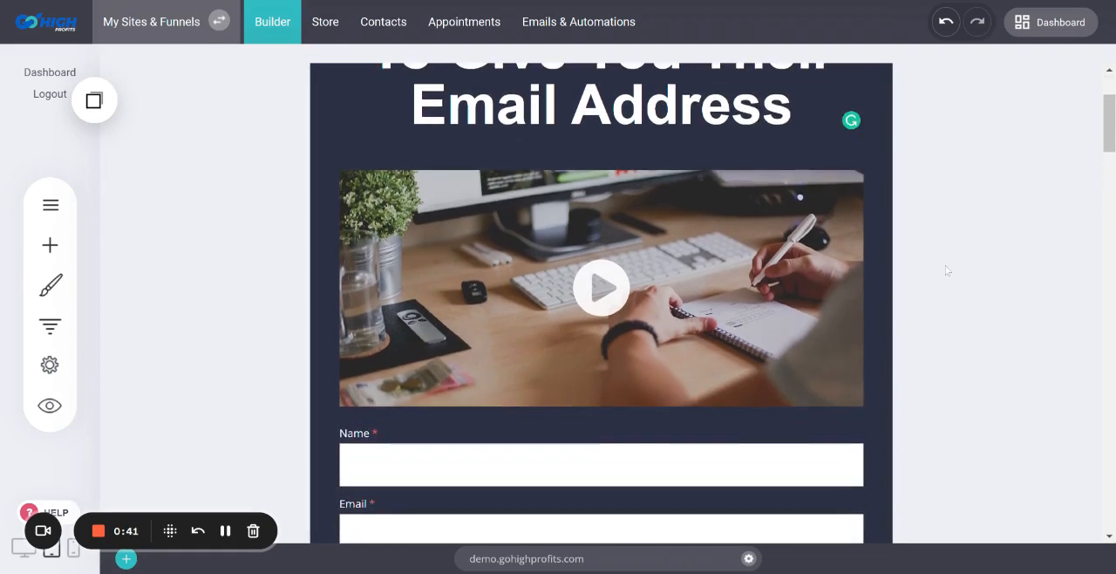
scroll(947, 272, "up", 2)
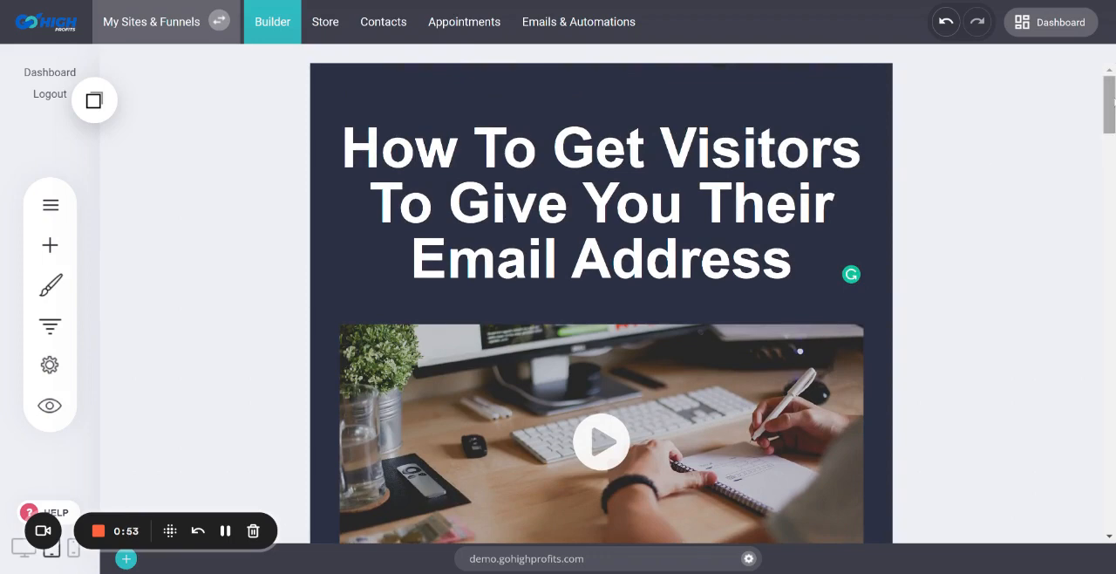
scroll(597, 240, "down", 5)
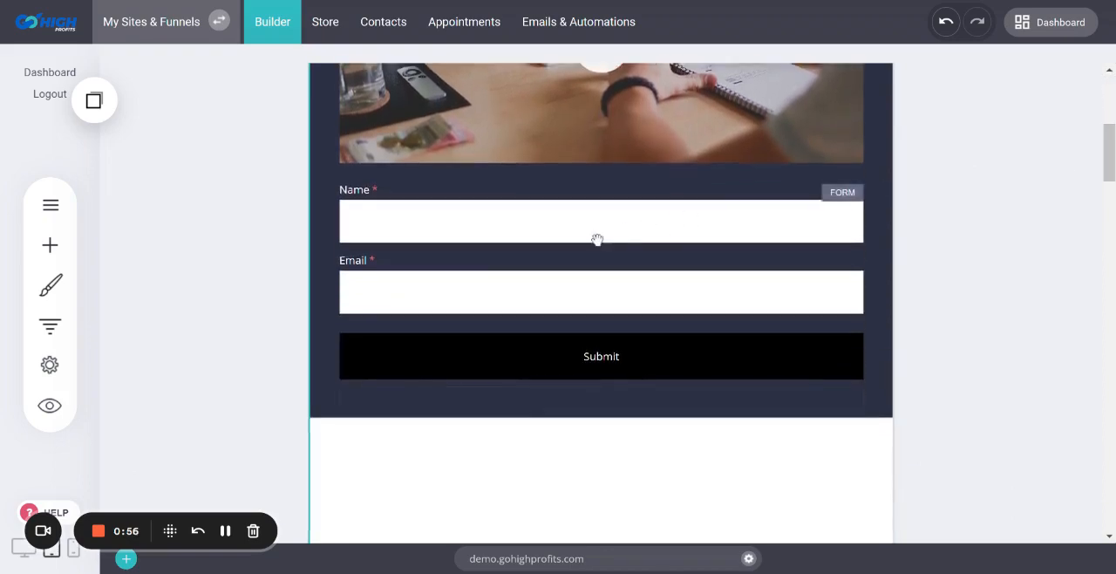
left_click(598, 240)
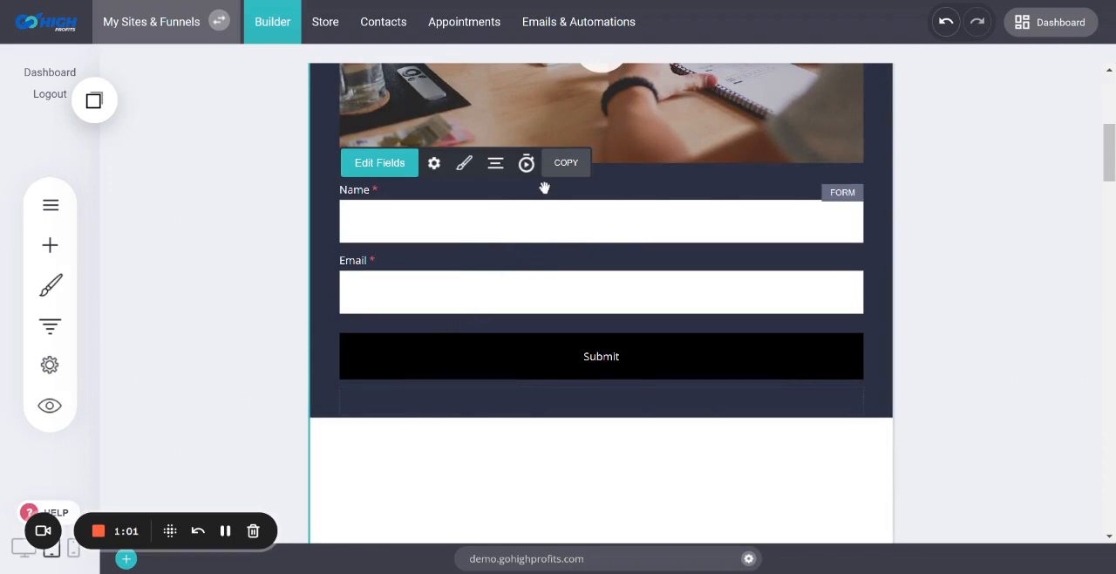
scroll(484, 270, "up", 1)
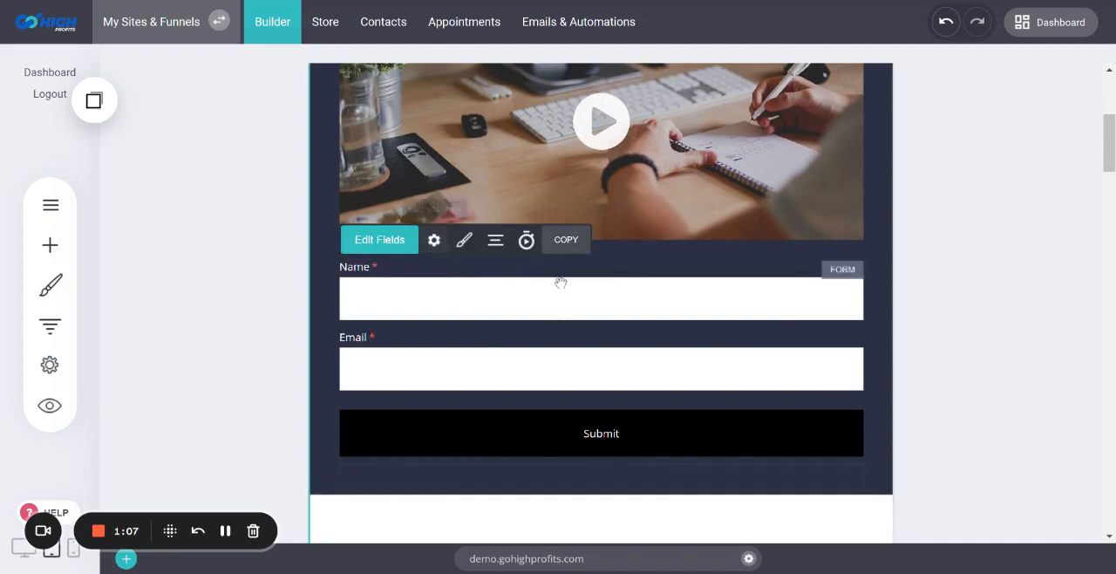
scroll(588, 309, "up", 4)
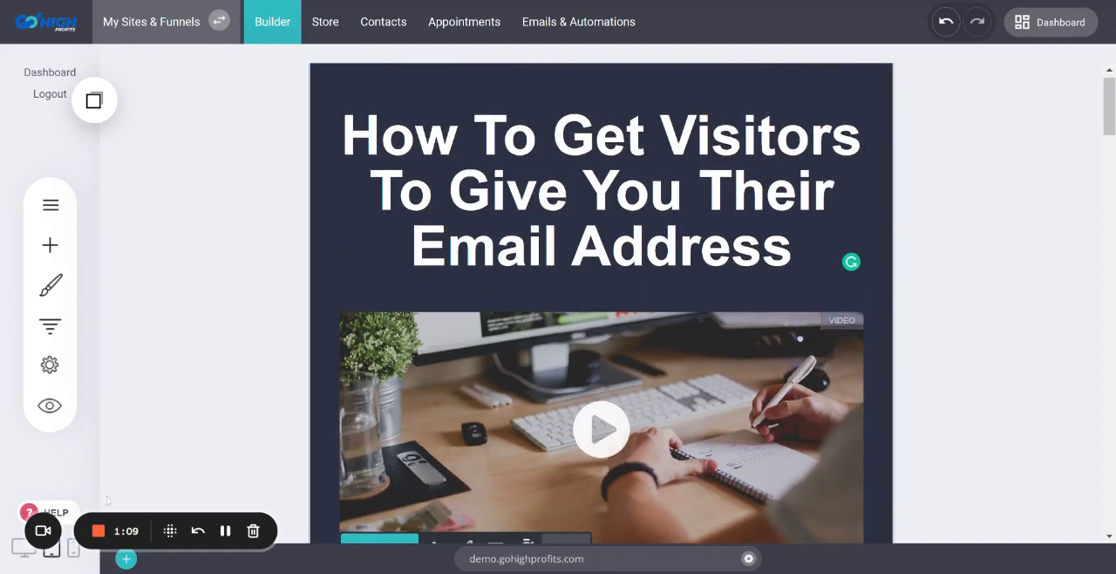
Switch the page to desktop view and delete the existing form below the video
left_click(24, 546)
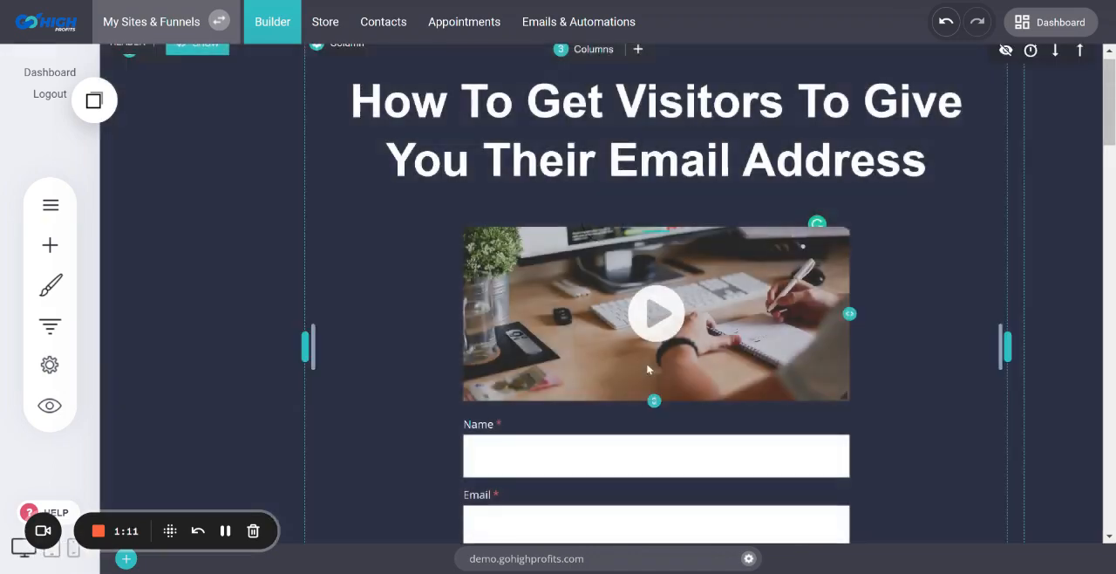
scroll(647, 370, "down", 2)
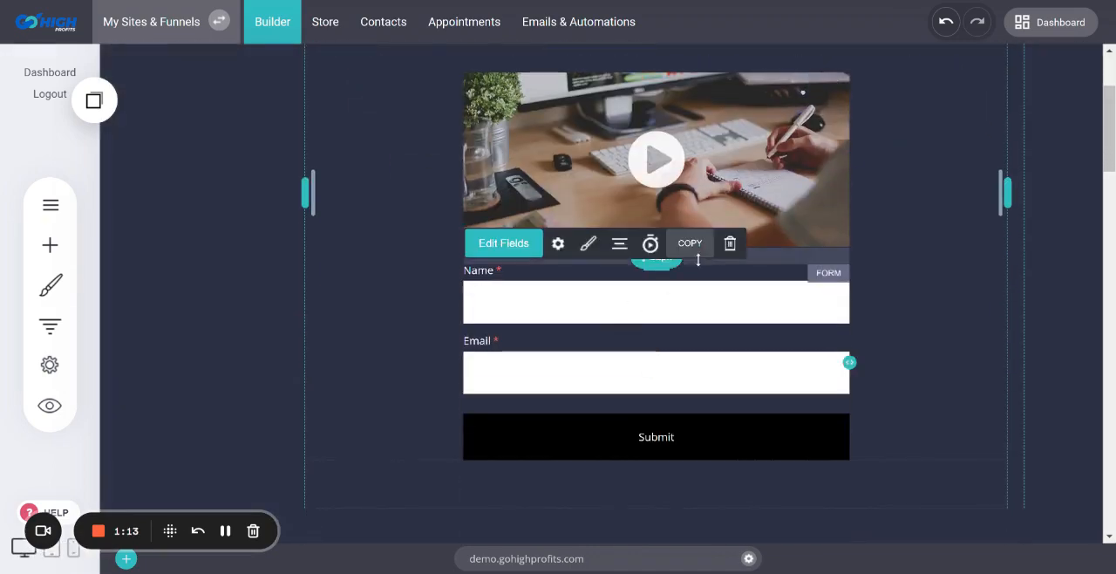
left_click(730, 244)
left_click(647, 294)
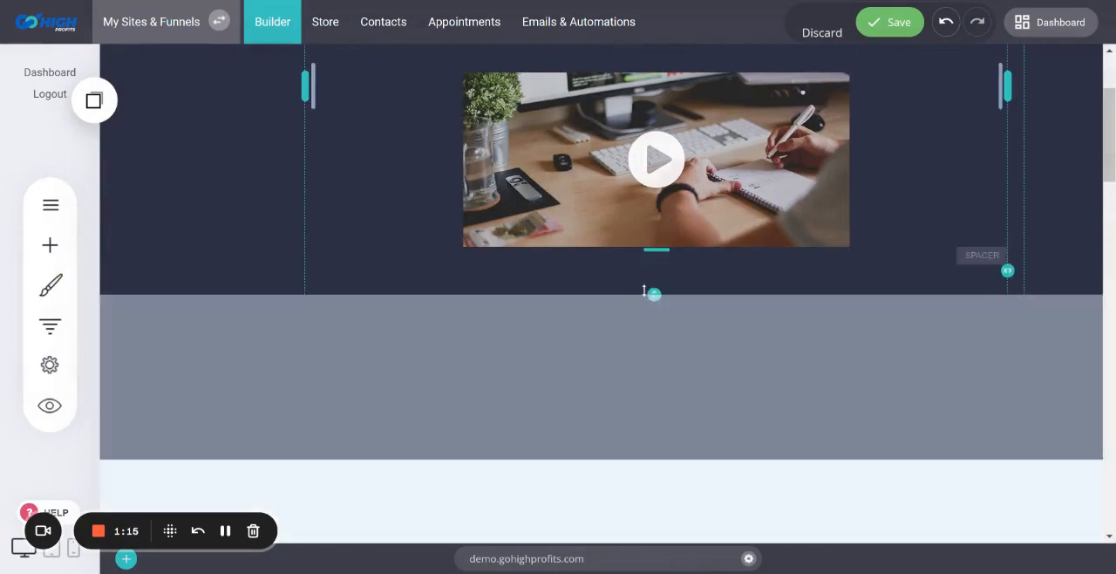
Look through the page's sections from the header down to the lower content blocks
scroll(645, 291, "up", 2)
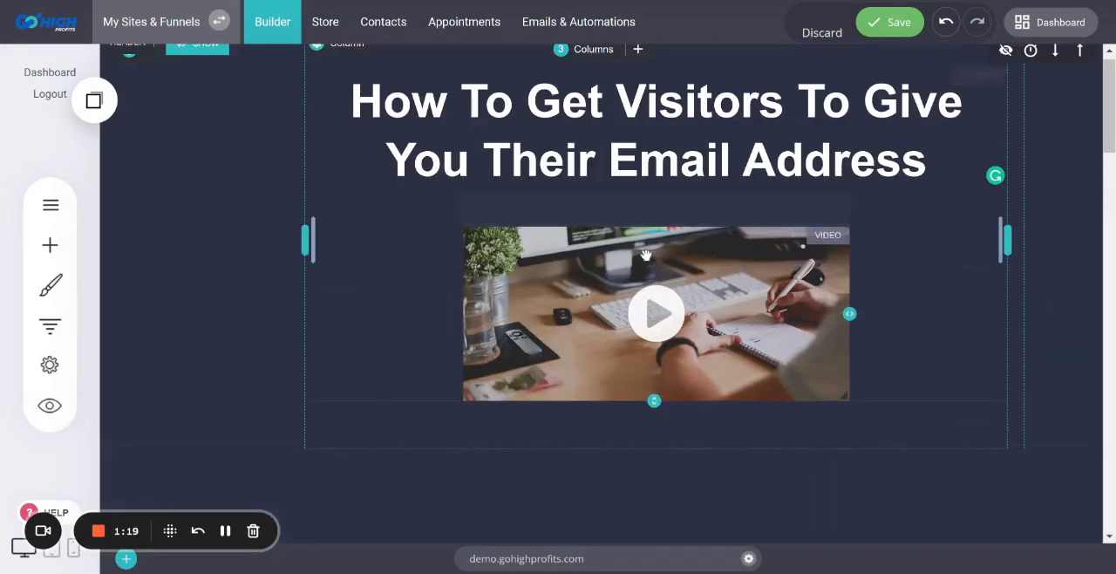
scroll(689, 324, "down", 10)
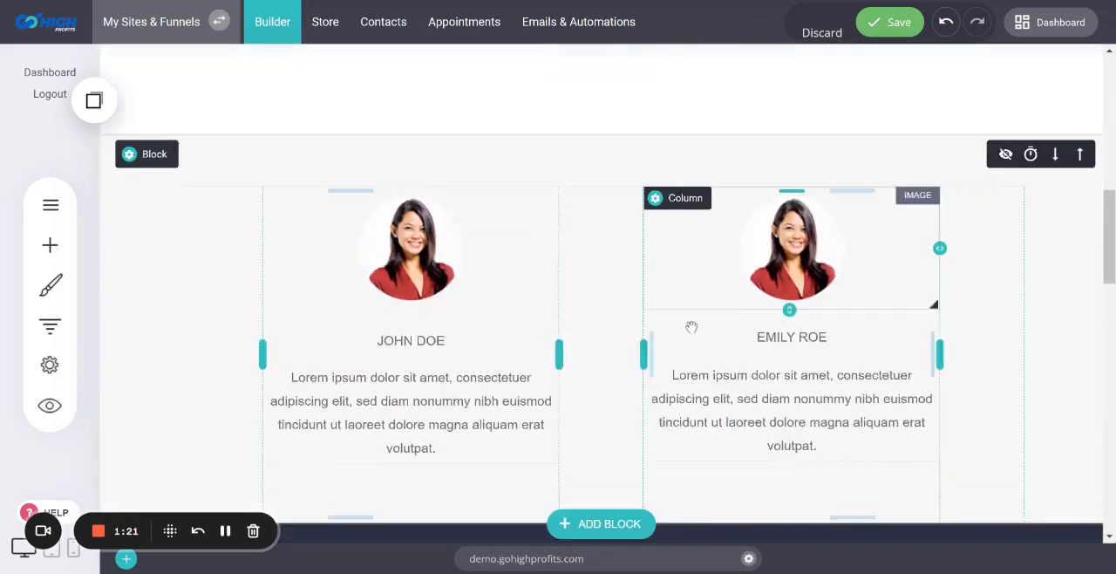
scroll(691, 327, "down", 4)
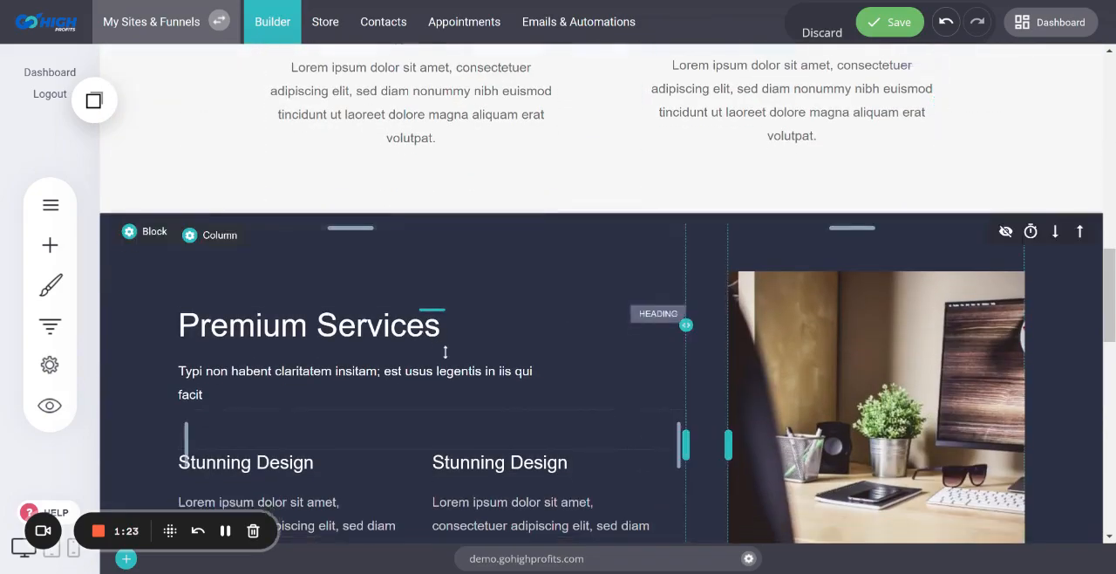
scroll(562, 324, "down", 10)
scroll(569, 332, "up", 5)
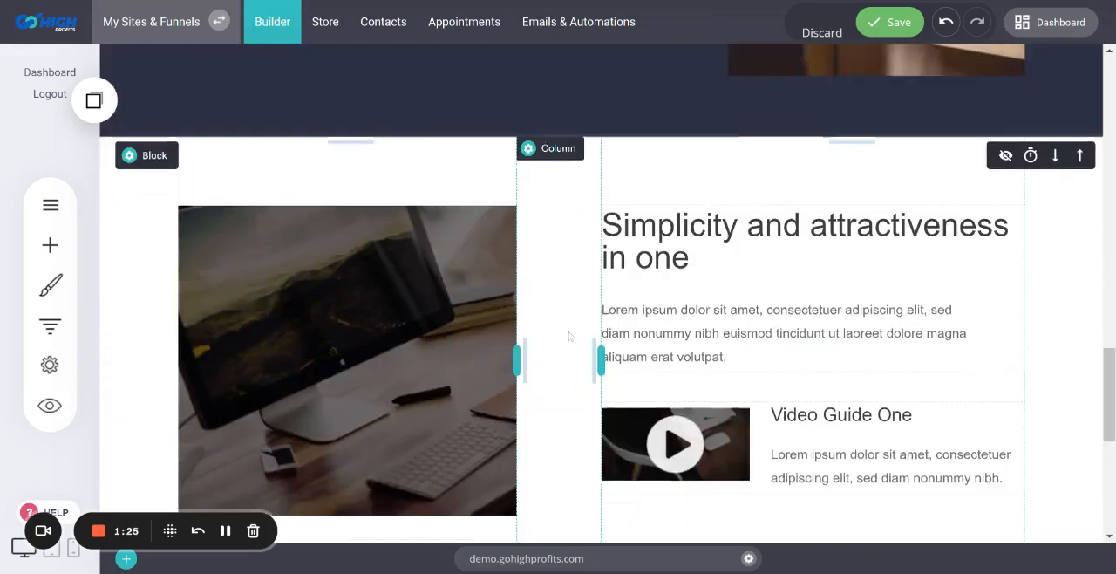
scroll(569, 330, "up", 15)
scroll(699, 123, "down", 1)
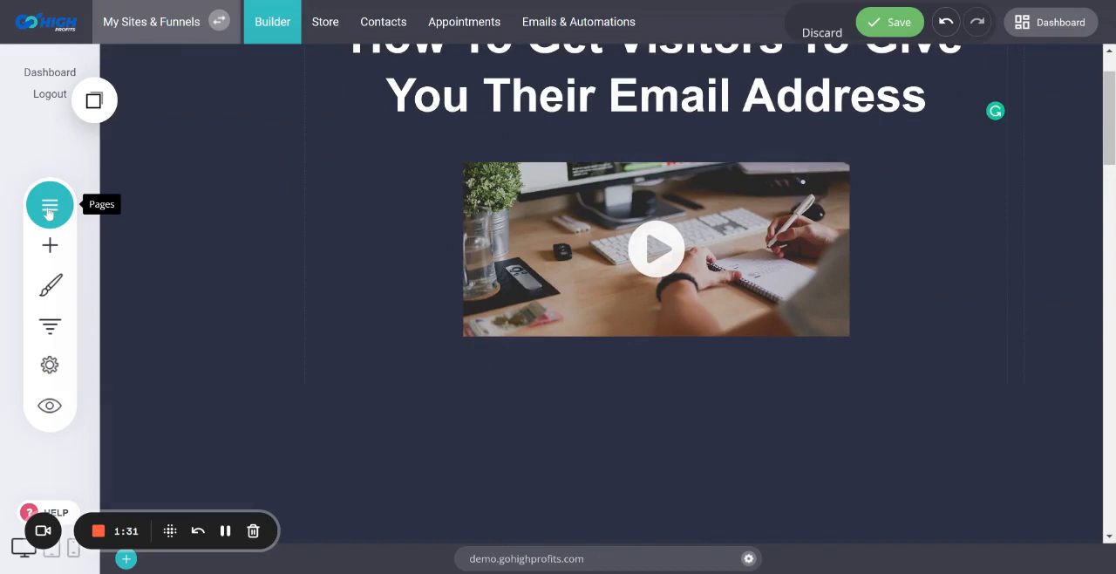
Add a Form widget directly below the video in the header section
left_click(49, 248)
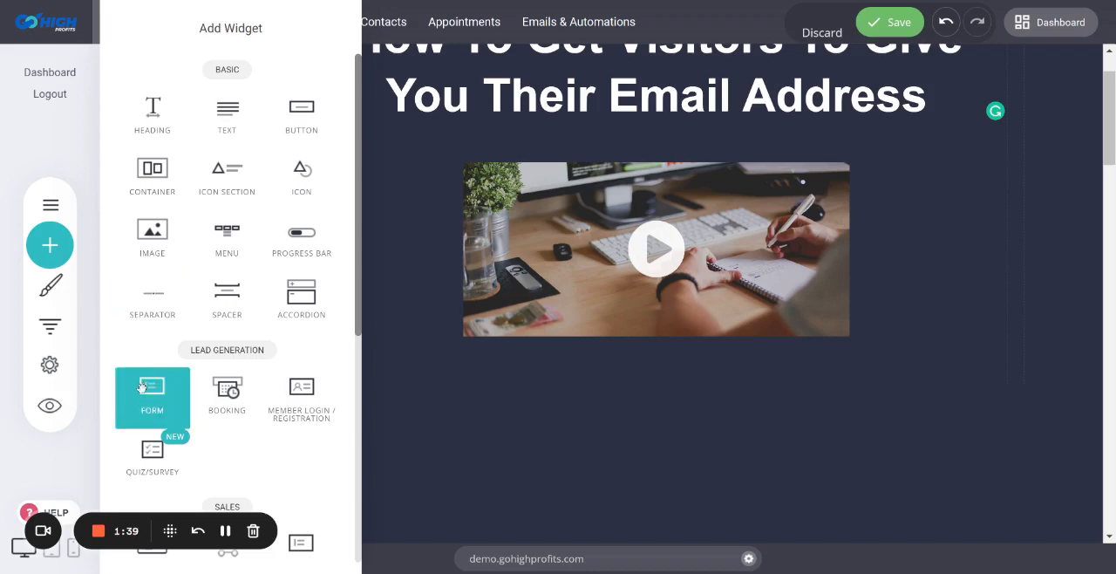
left_click_drag(141, 388, 654, 385)
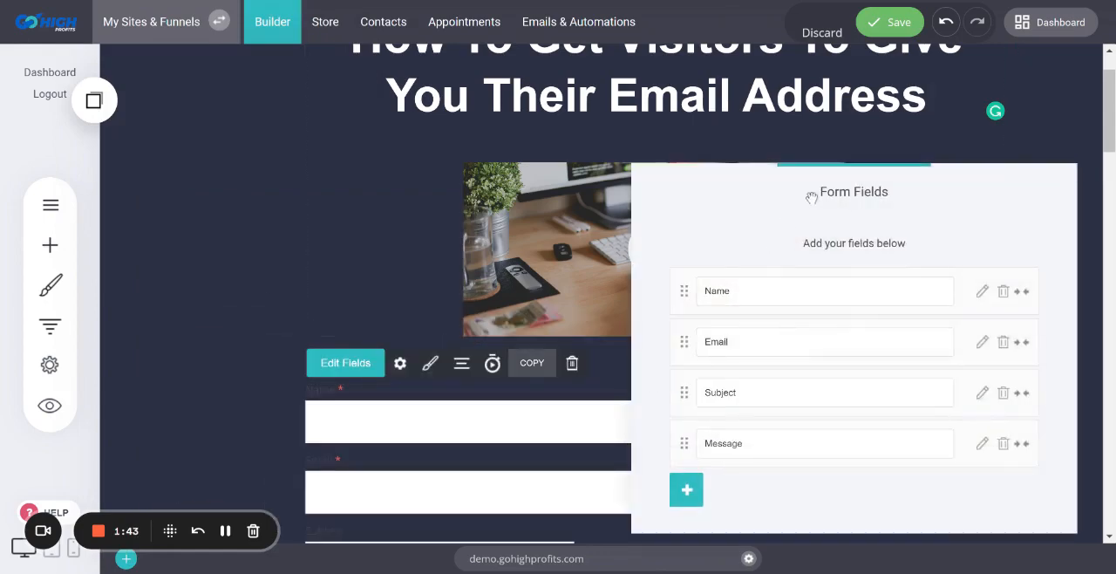
left_click_drag(805, 193, 394, 101)
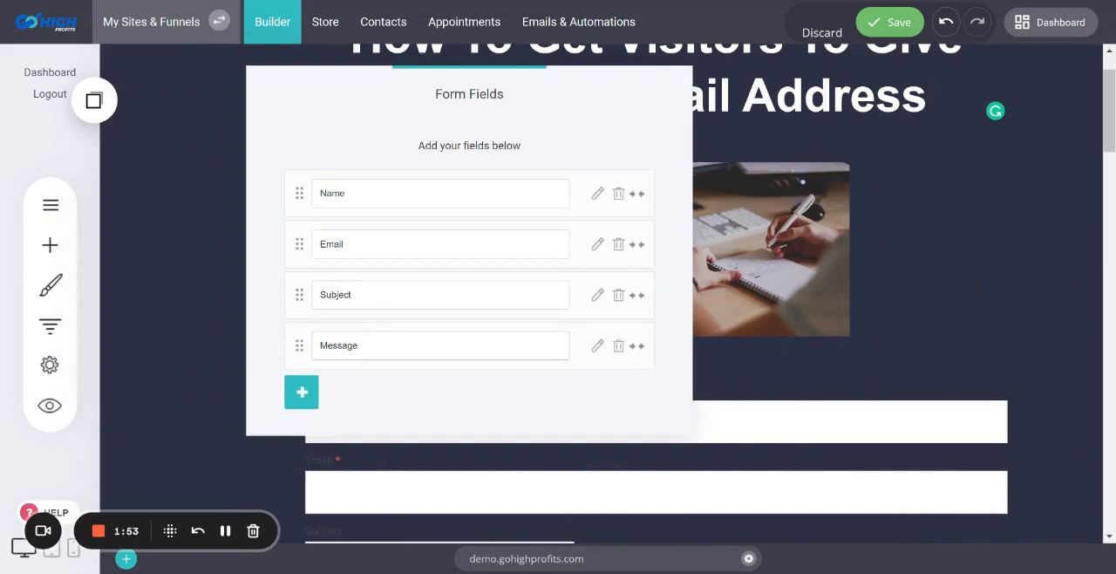
Delete the Message and Subject fields from the new form
left_click(618, 345)
left_click(565, 267)
left_click(616, 296)
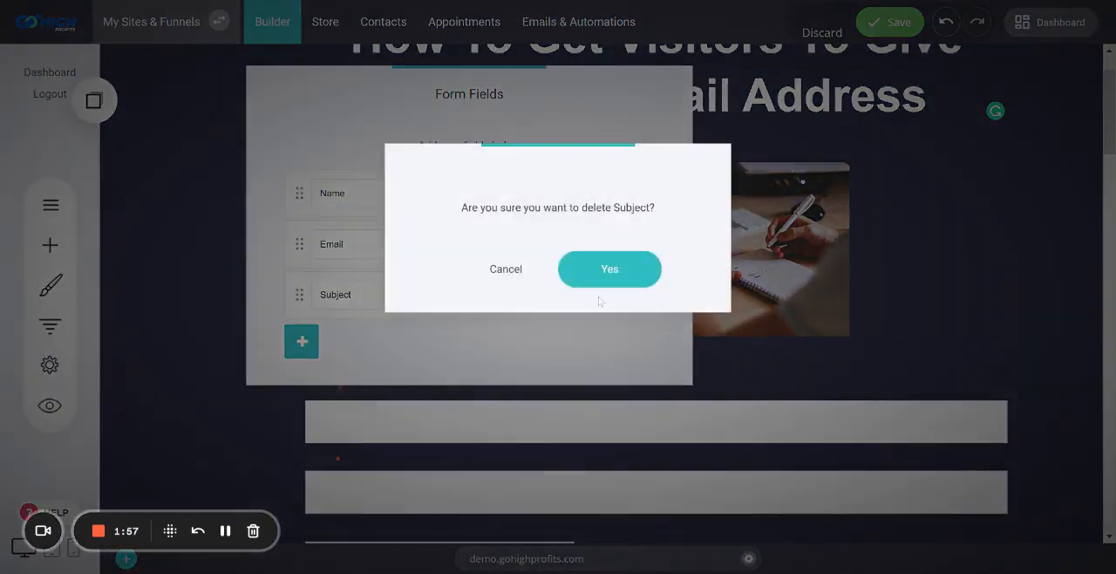
left_click(606, 275)
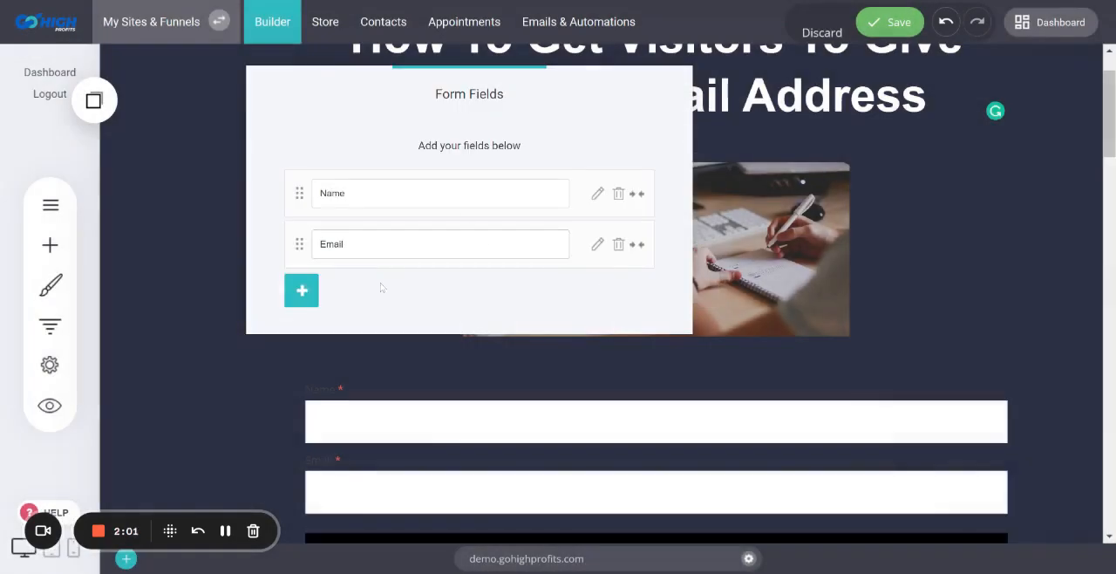
Add the Phone and Address CRM properties as form fields and close the field editor
left_click(303, 294)
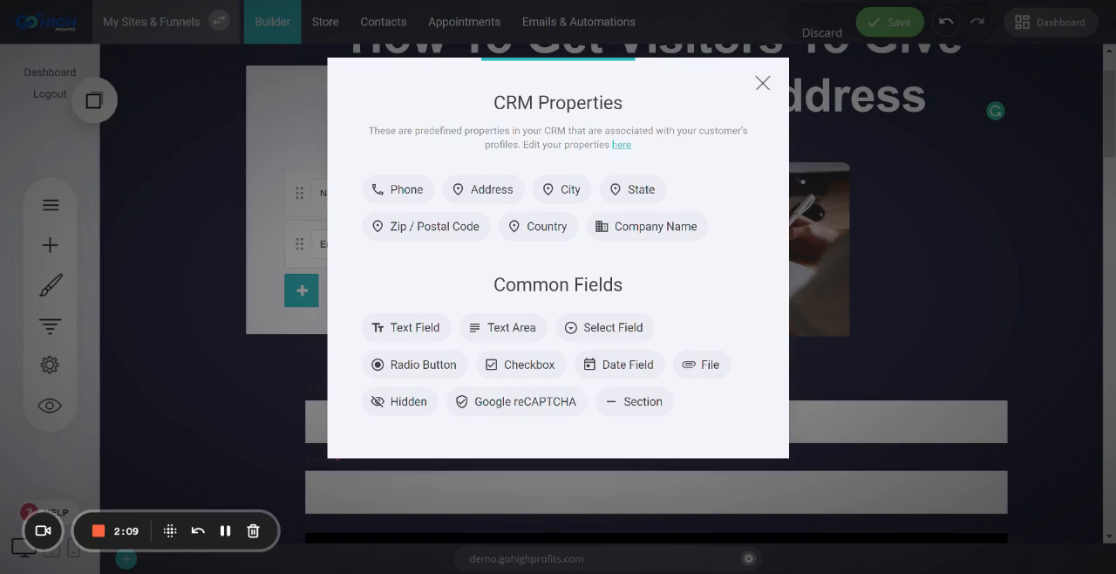
left_click(414, 197)
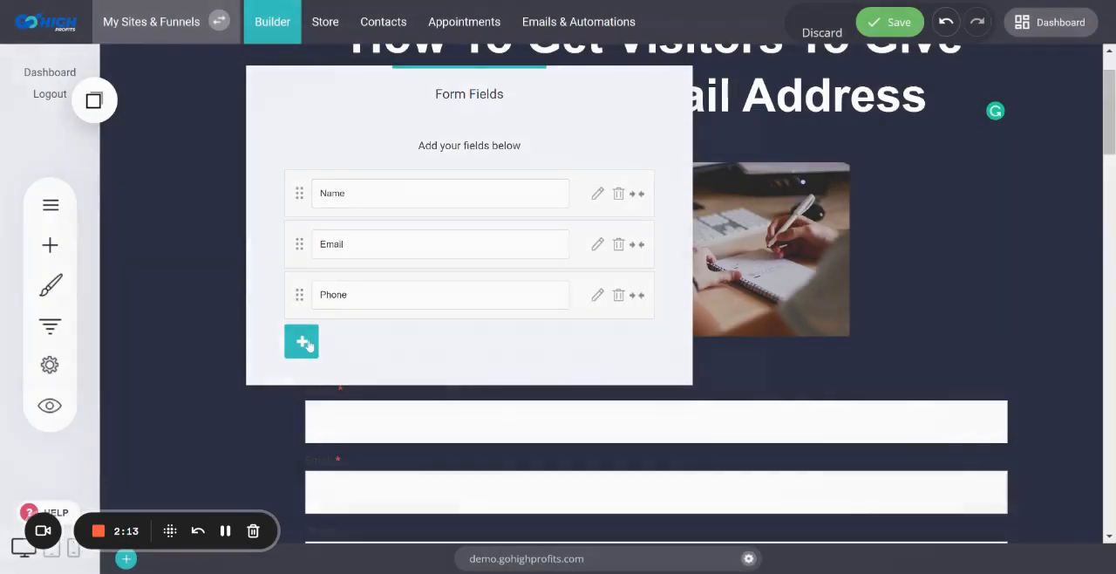
left_click(302, 342)
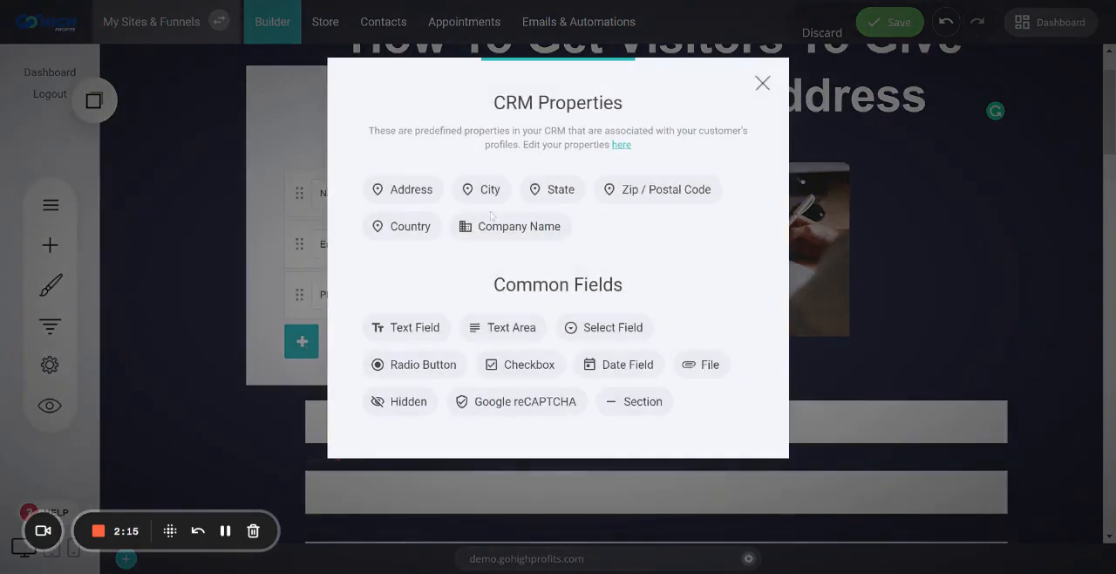
left_click(387, 195)
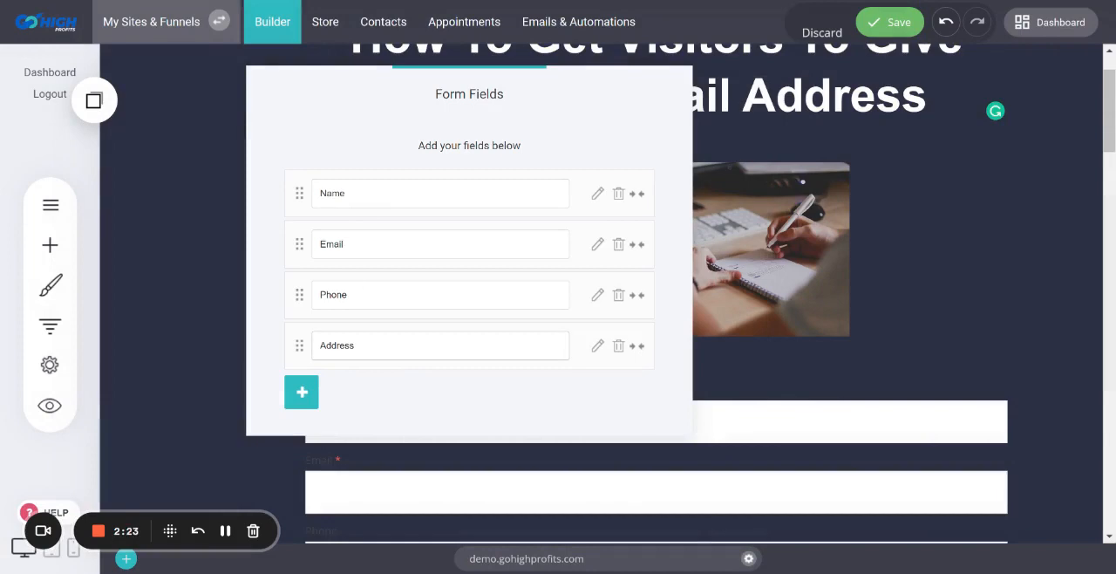
left_click(200, 351)
Style the form's labels and fields with white (FFFFFF) label color and a 23px font size
scroll(968, 308, "down", 3)
scroll(968, 314, "down", 1)
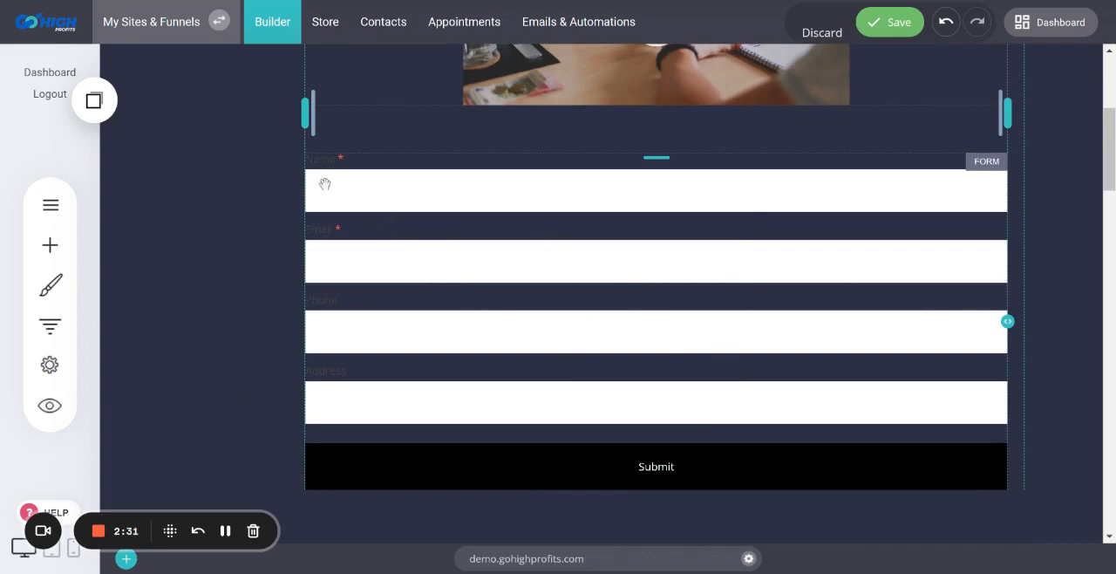
left_click(413, 199)
left_click(429, 134)
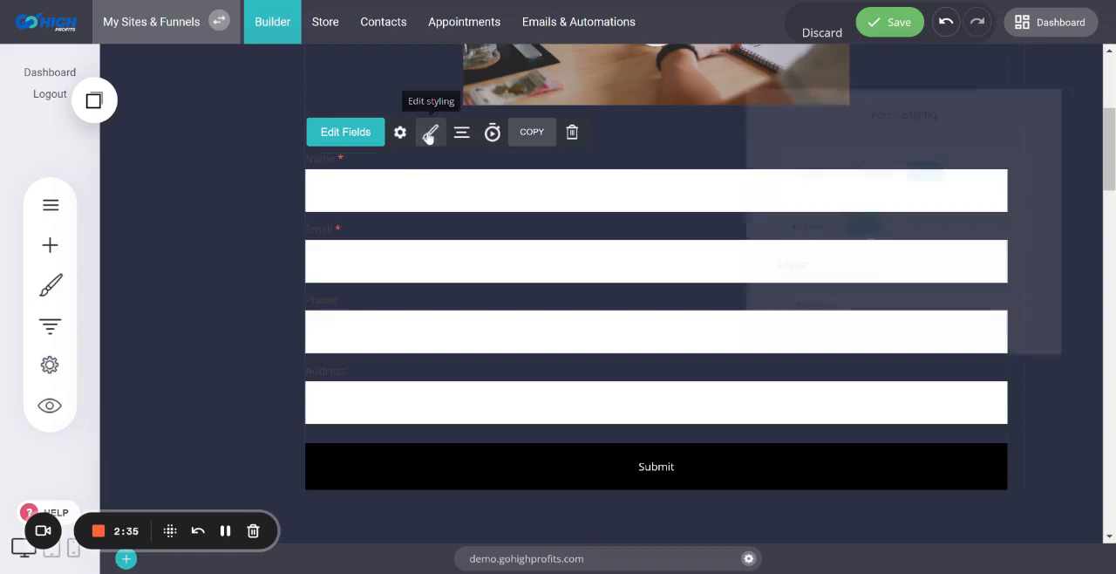
left_click(926, 166)
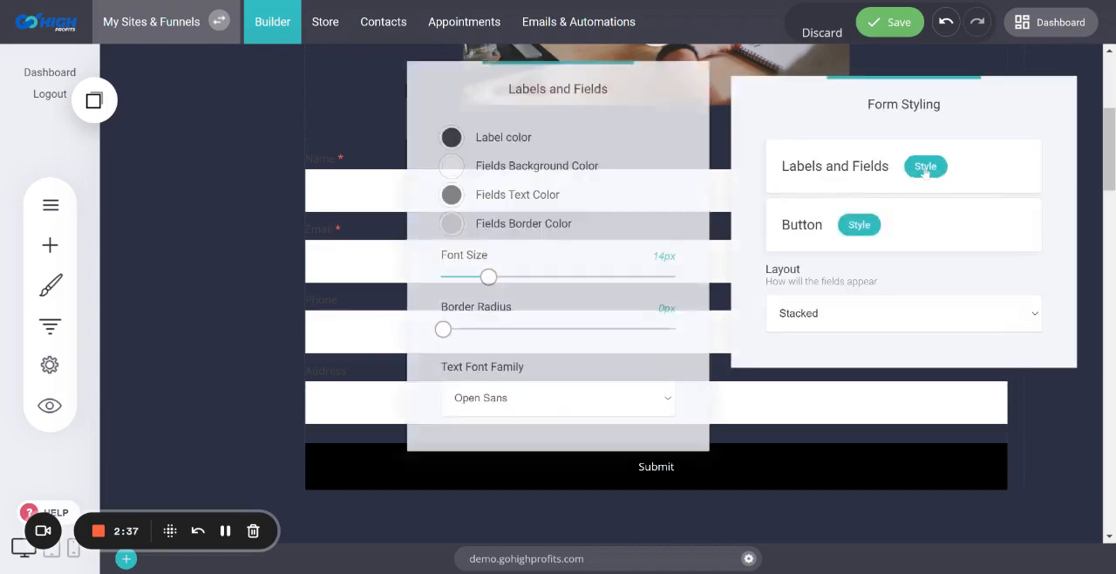
left_click(450, 135)
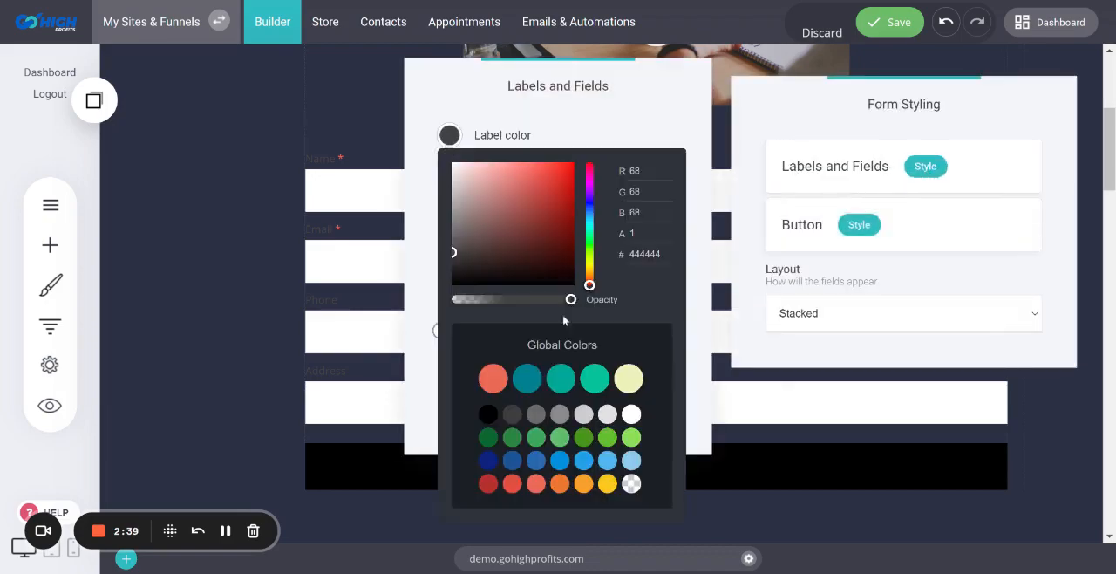
left_click(632, 415)
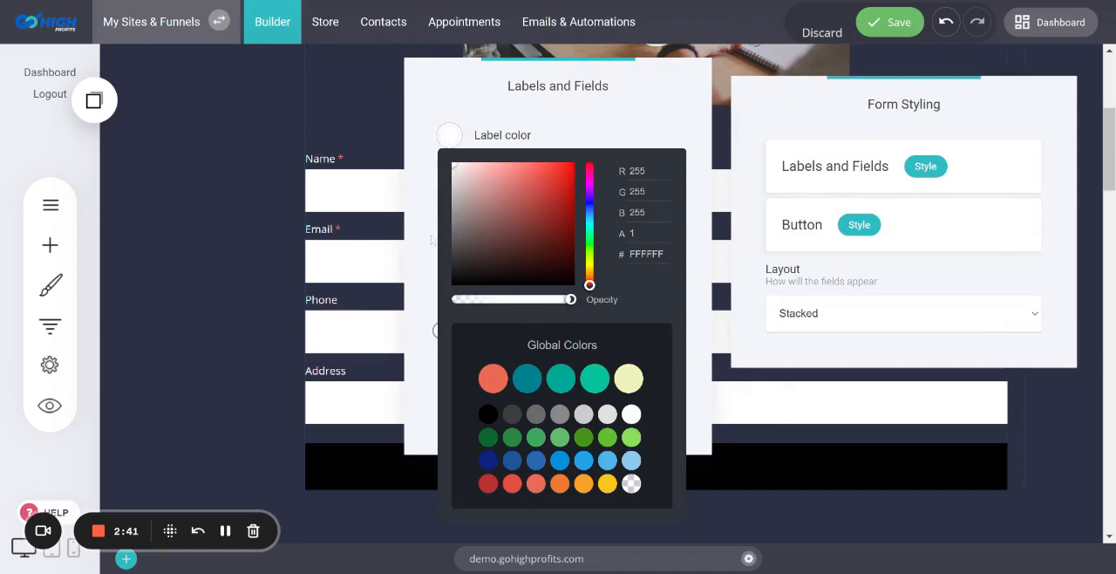
left_click(432, 237)
left_click_drag(487, 276, 520, 279)
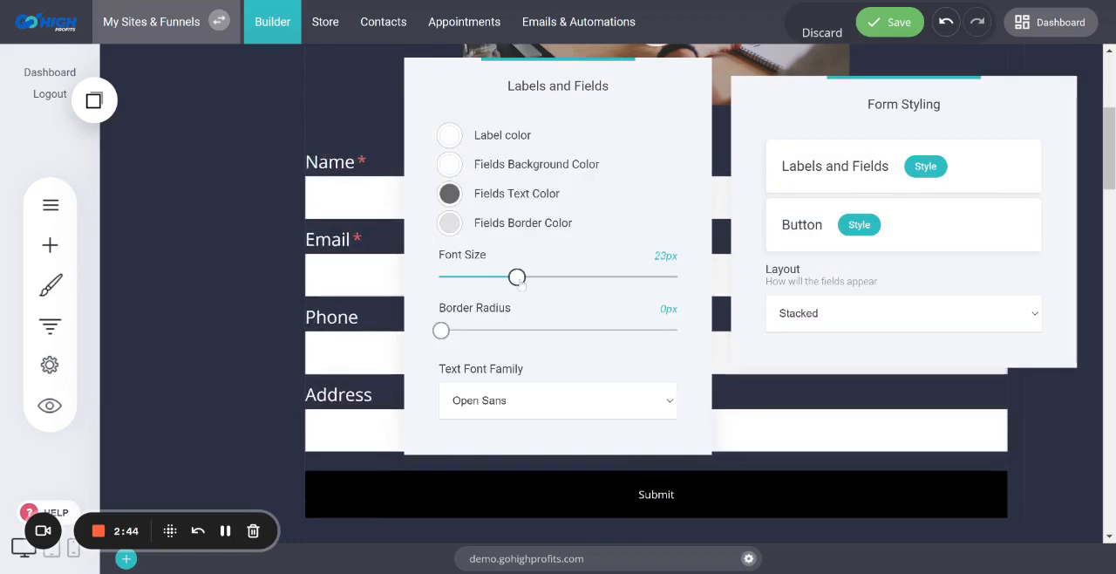
left_click(284, 288)
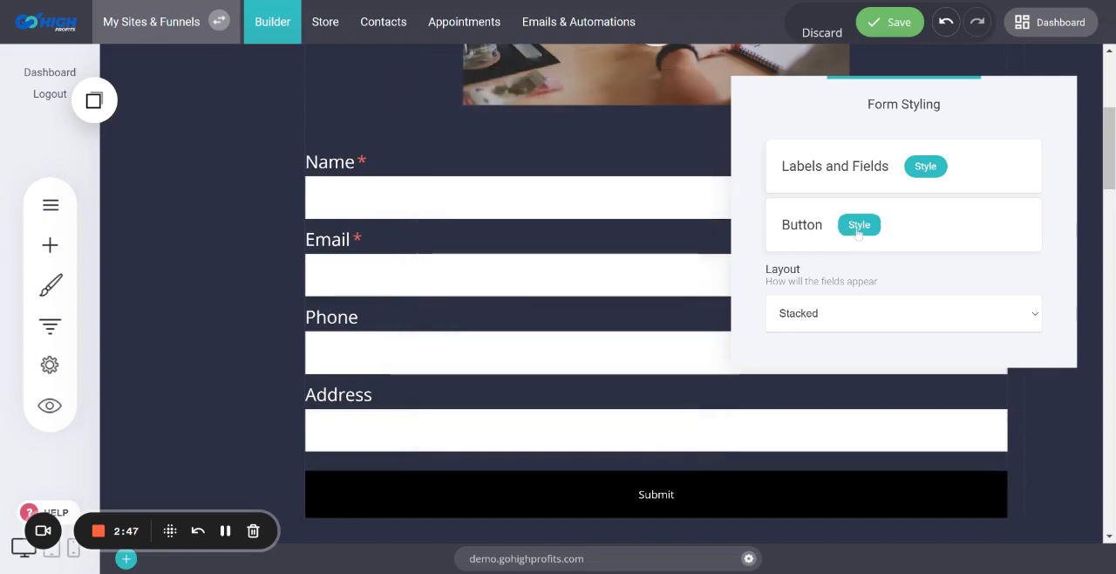
Set the form's submit button color to the pale yellow global color F0F3BD
left_click(859, 225)
left_click(432, 138)
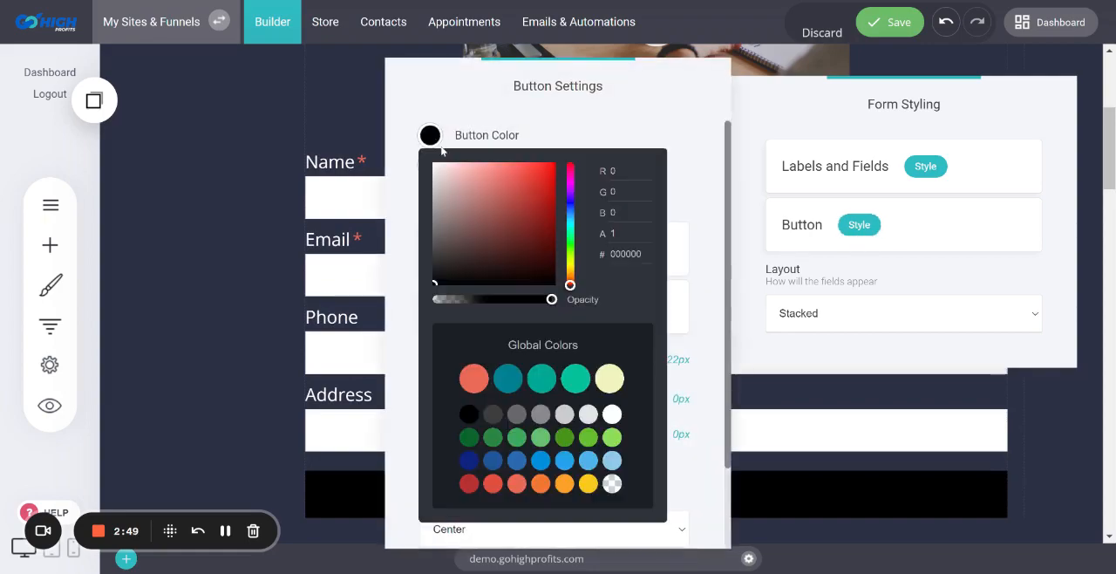
left_click(610, 380)
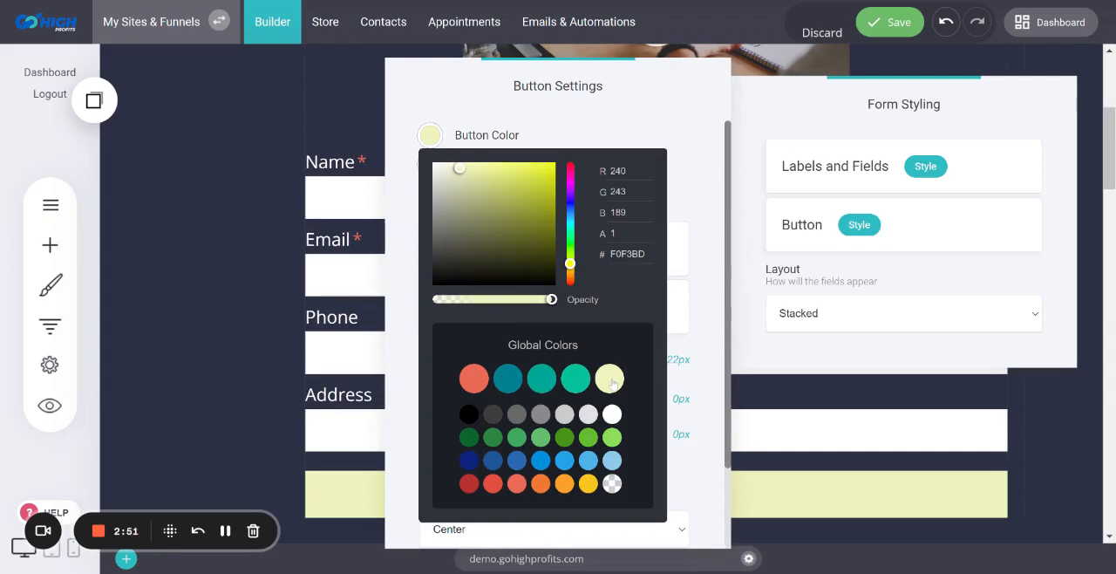
left_click(689, 106)
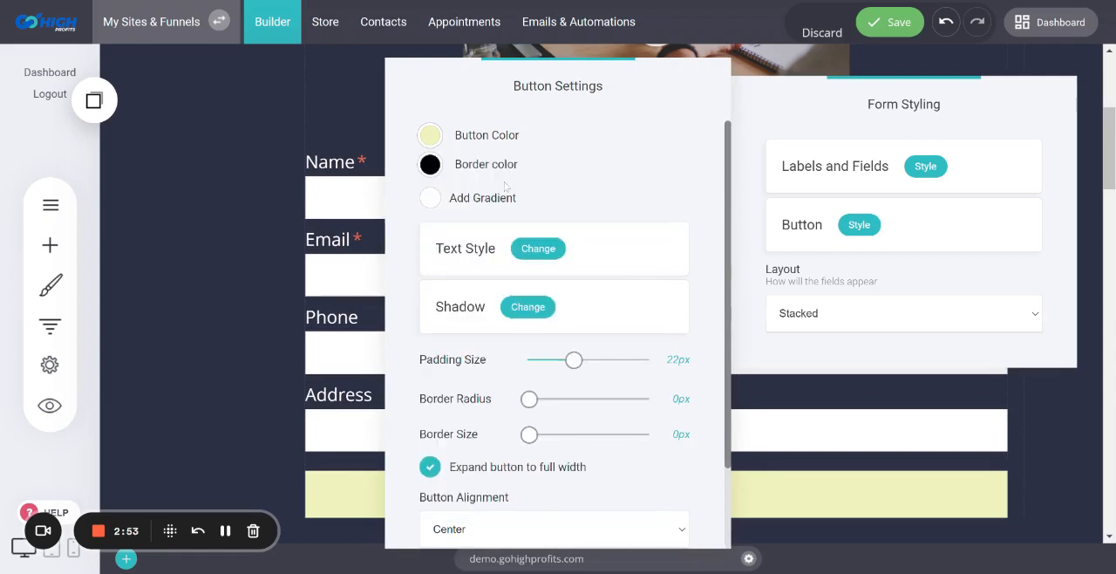
Set the submit button's text color to black and close the form's styling settings
left_click(535, 249)
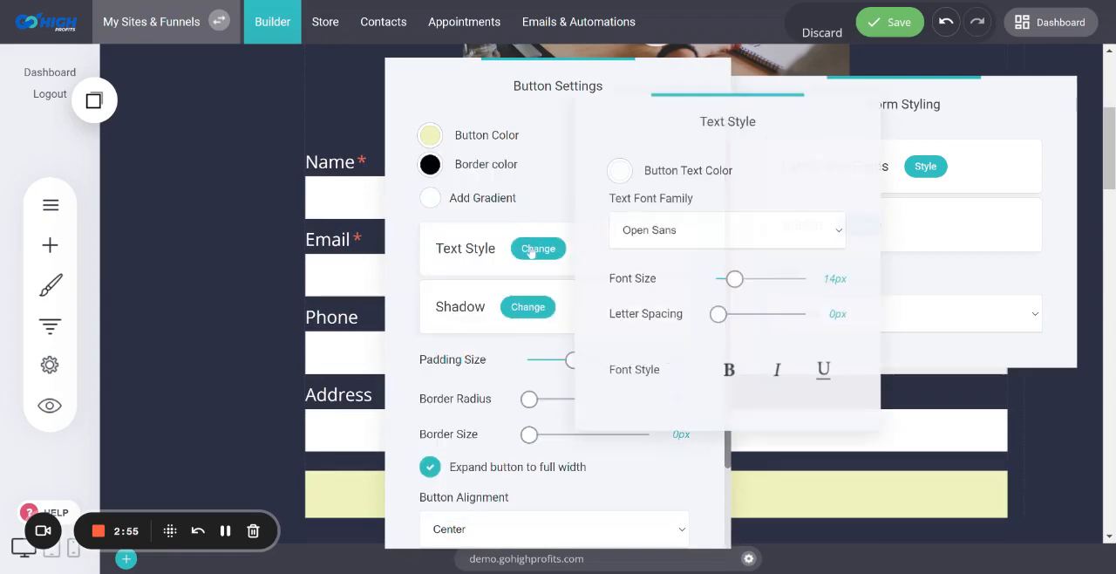
left_click(620, 171)
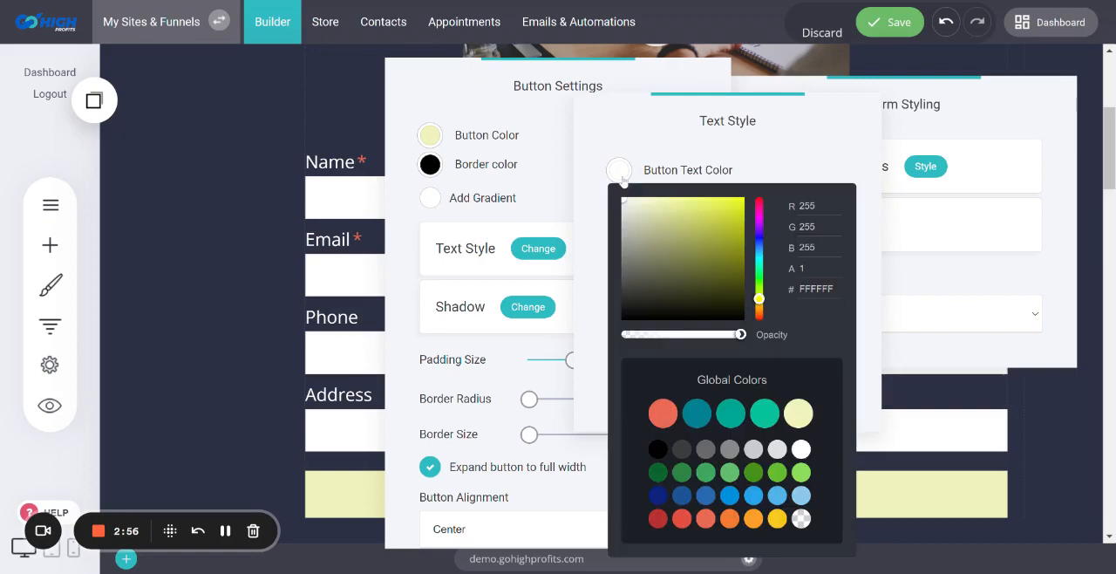
left_click(658, 449)
left_click(248, 266)
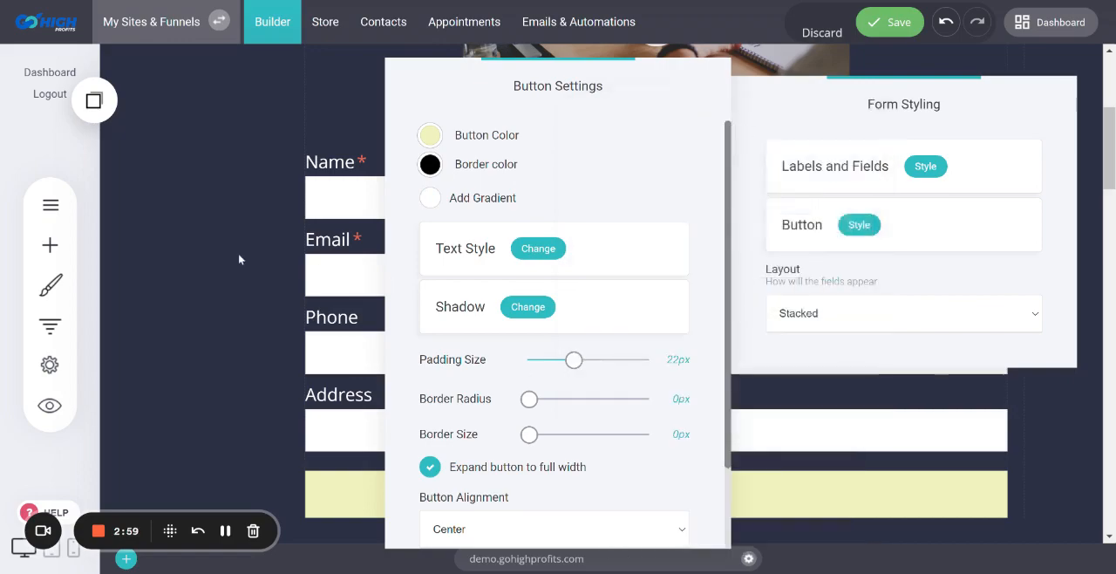
left_click(239, 256)
left_click(239, 257)
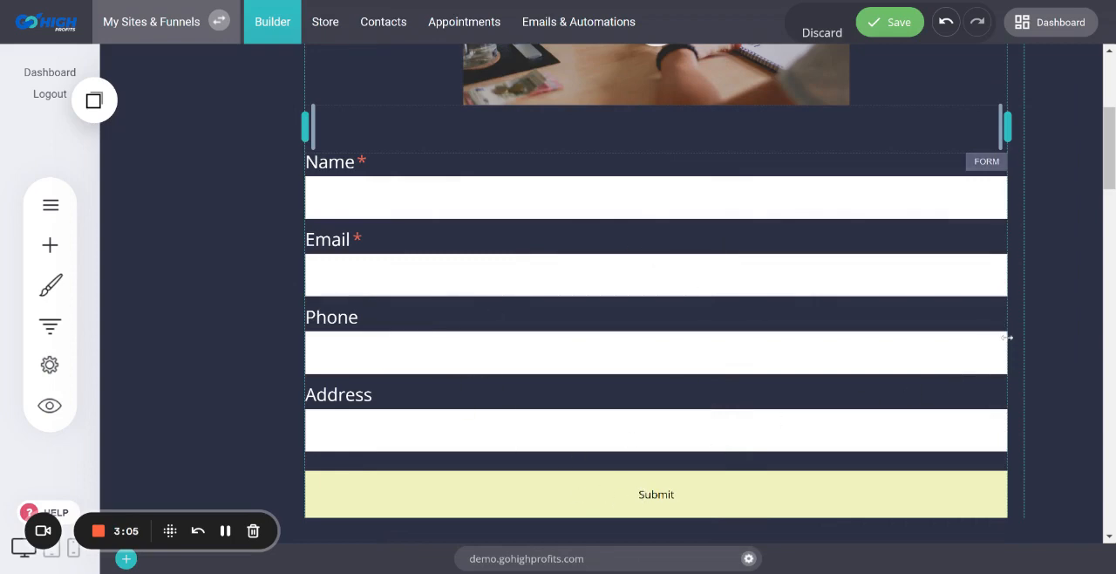
Narrow the form to slightly less than its column's width and center-align it within the column
left_click_drag(1007, 335, 592, 370)
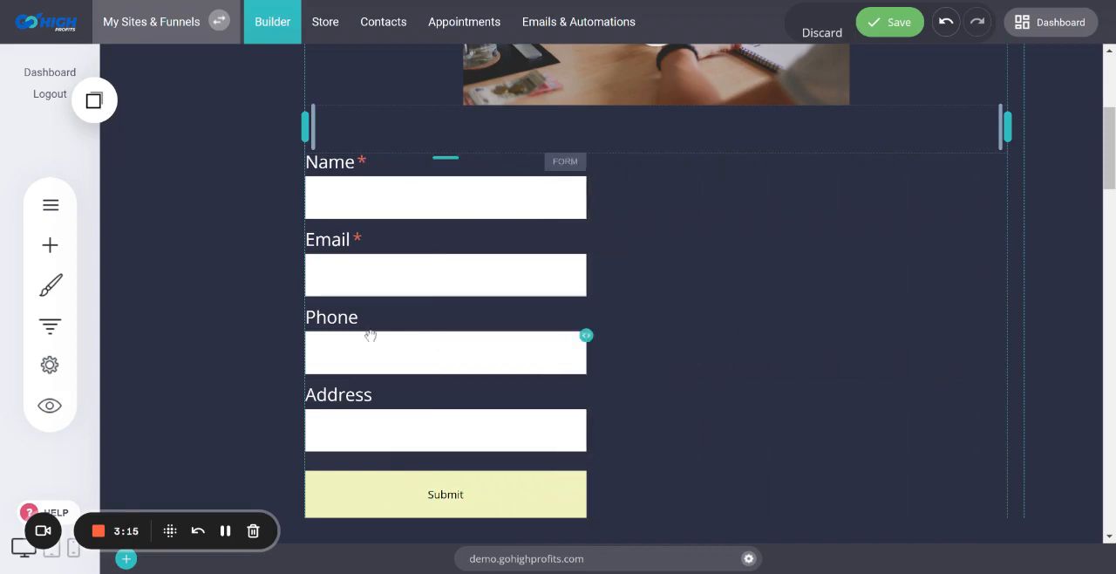
left_click_drag(586, 334, 901, 332)
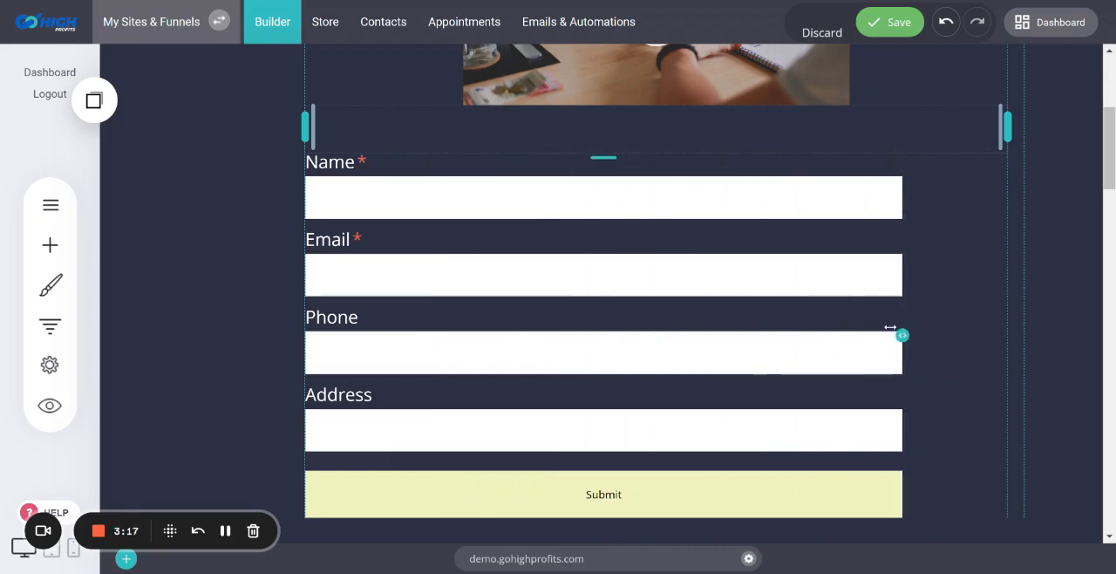
left_click(484, 180)
left_click(461, 132)
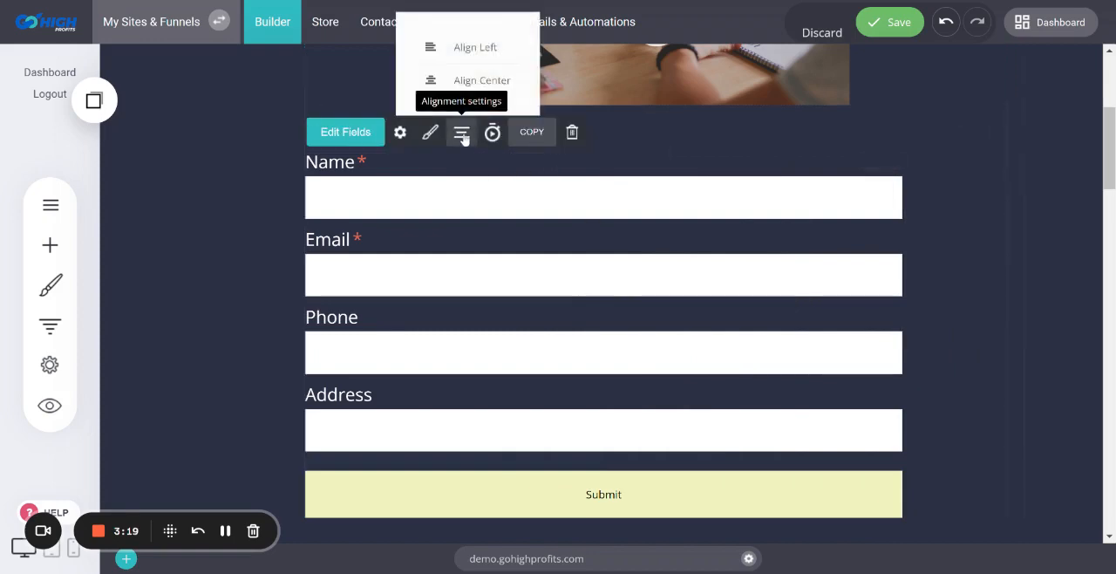
left_click(463, 78)
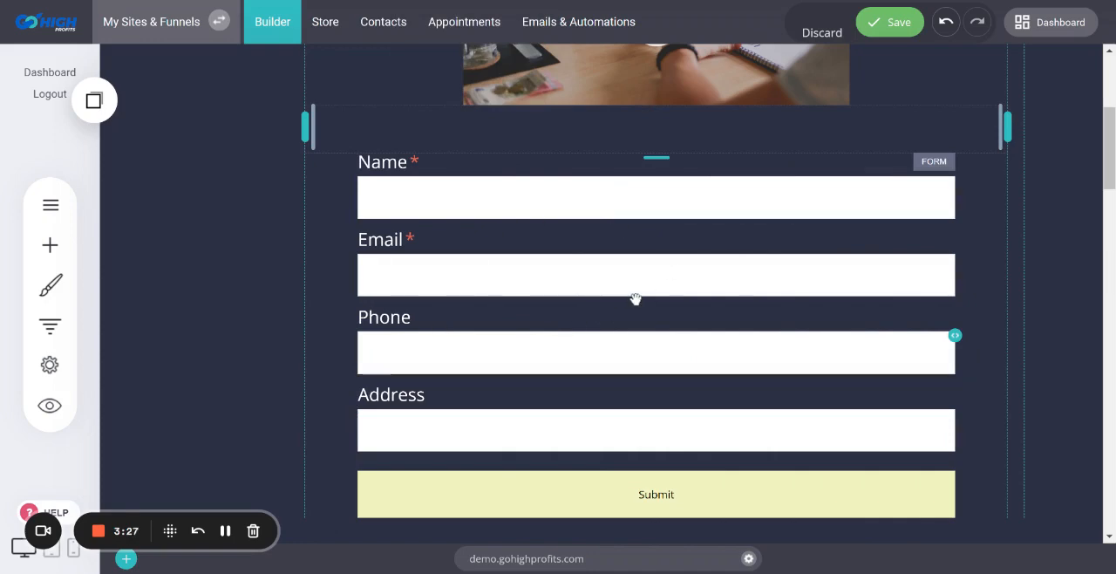
Review the page around the new form and save the page changes
scroll(837, 253, "up", 3)
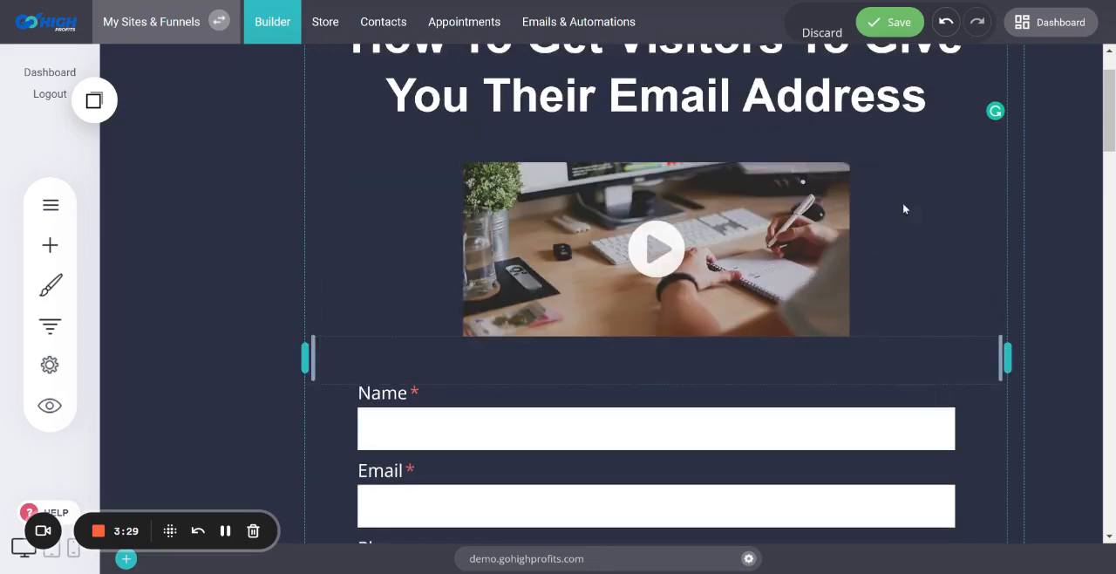
scroll(695, 376, "down", 3)
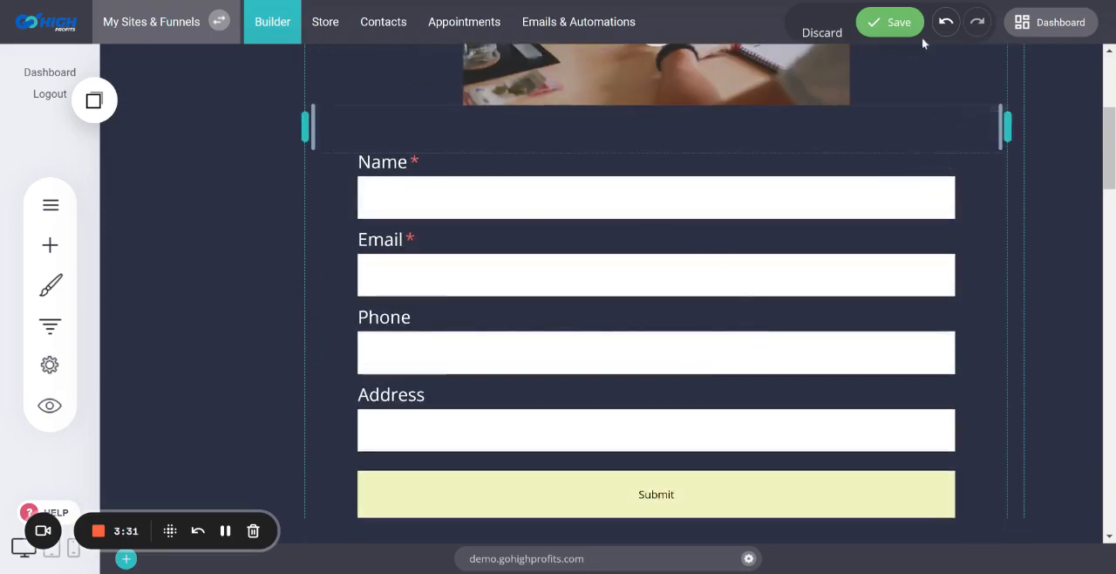
left_click(881, 24)
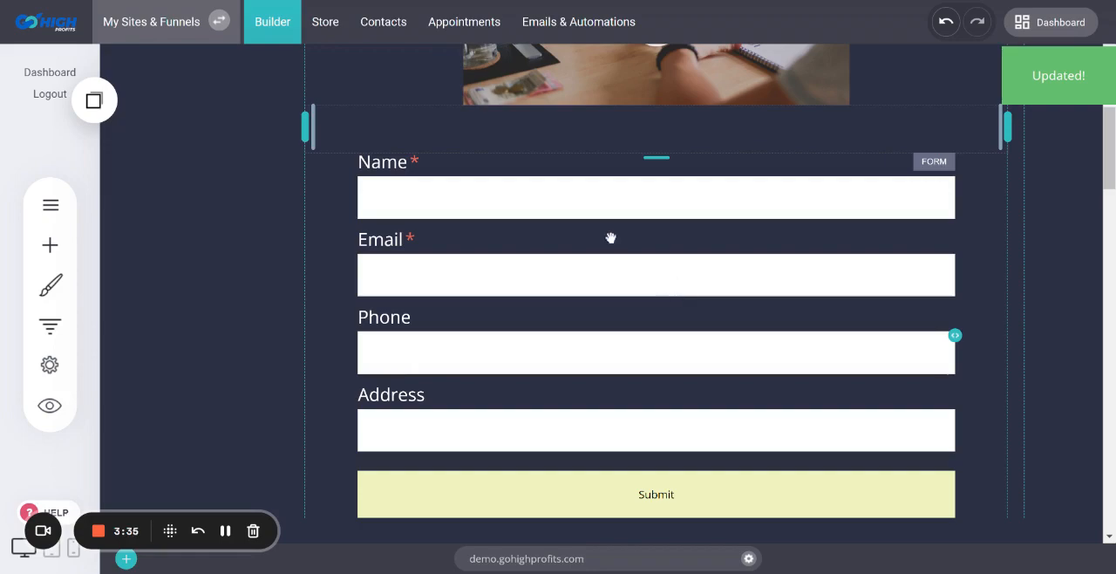
Check how the page and its form are laid out in the tablet and mobile views, and return to the desktop view
scroll(634, 288, "up", 2)
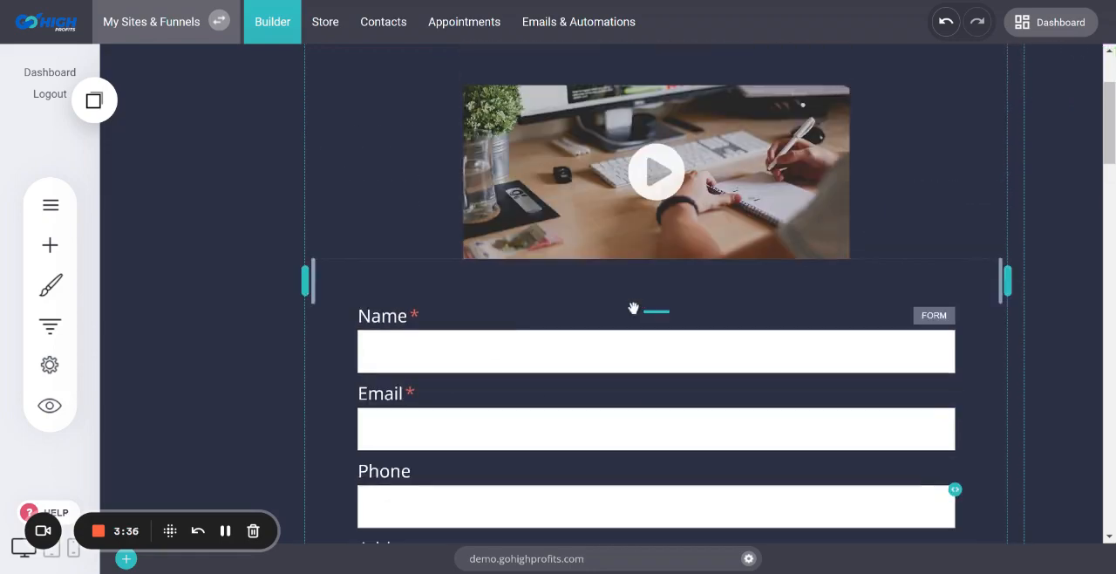
left_click(51, 547)
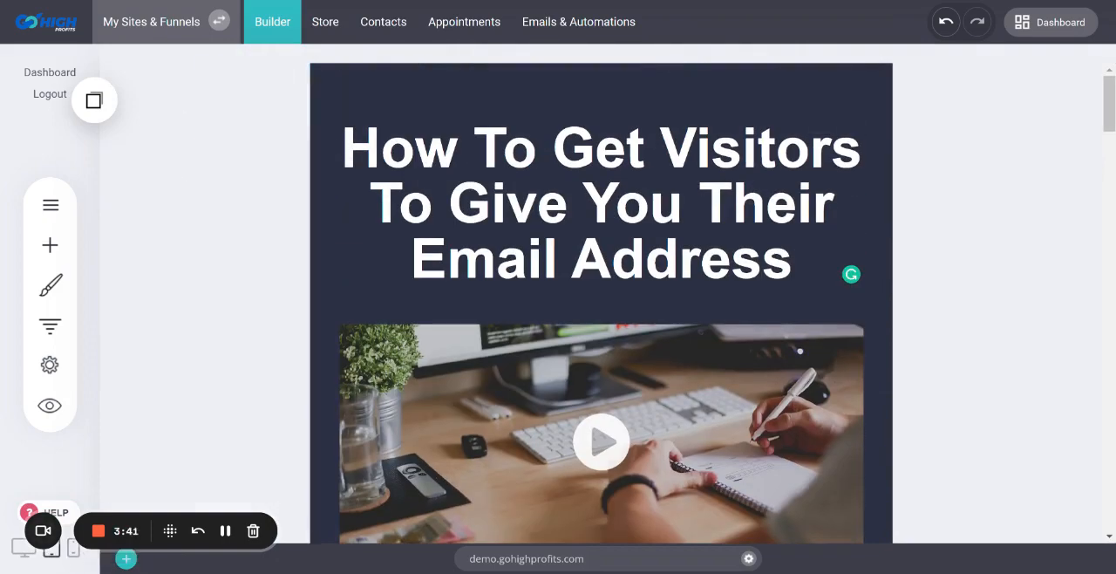
left_click(73, 546)
scroll(711, 309, "down", 4)
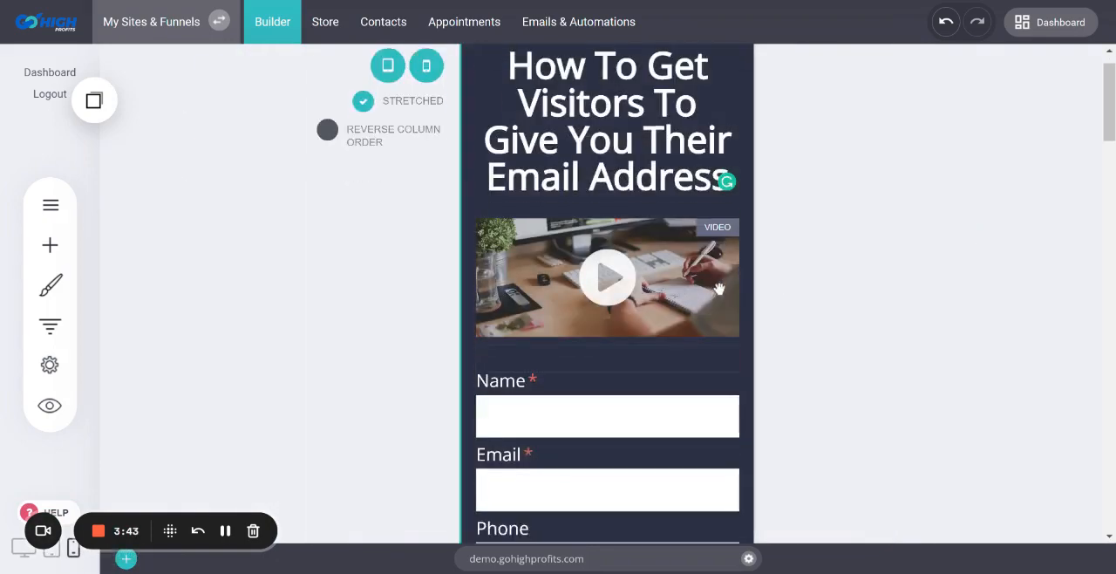
scroll(713, 309, "up", 2)
scroll(711, 309, "up", 3)
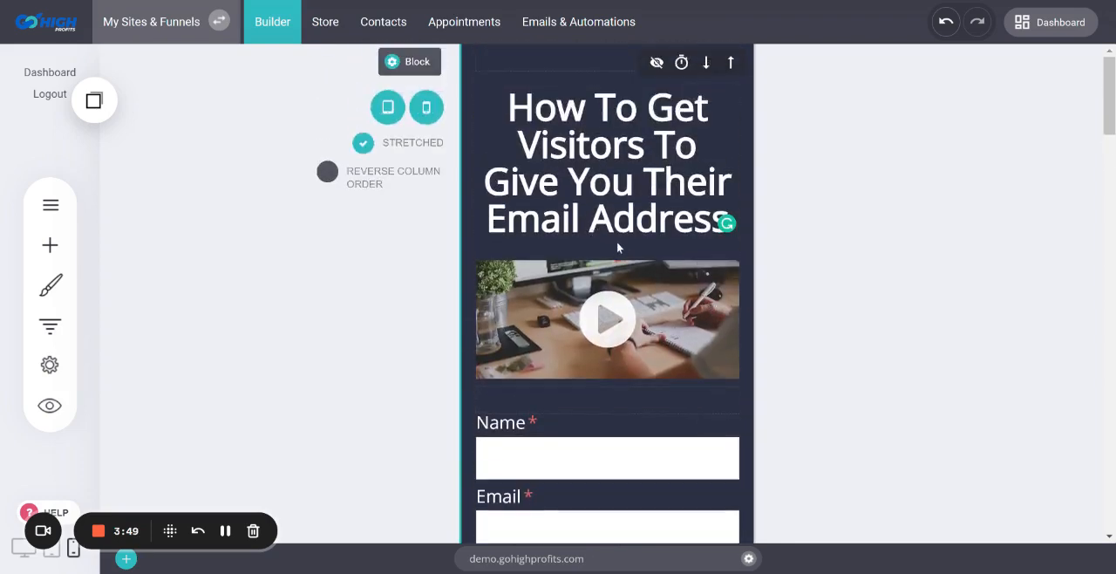
left_click(51, 548)
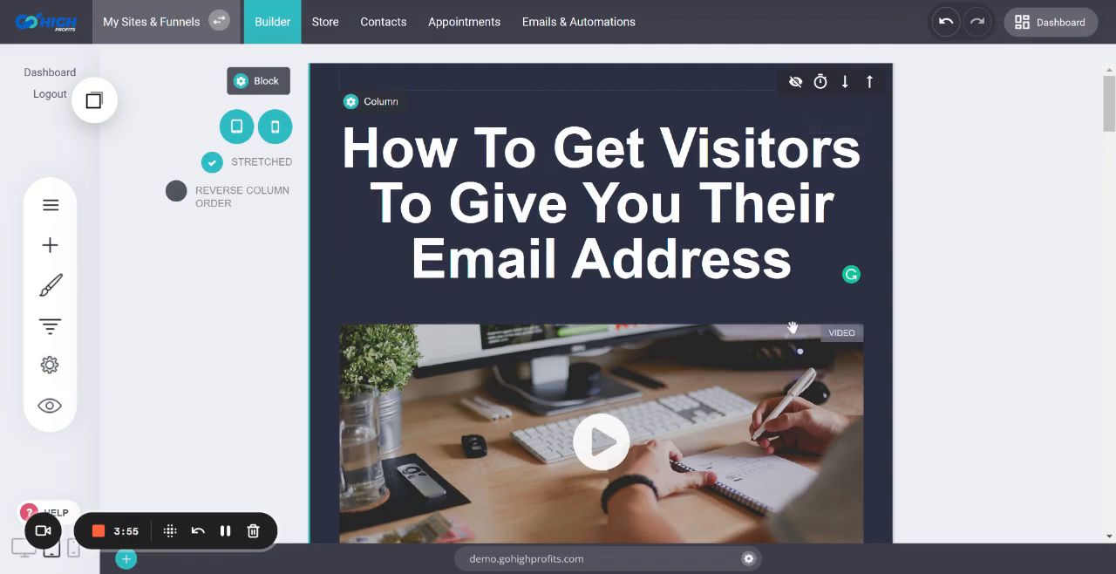
scroll(793, 327, "down", 4)
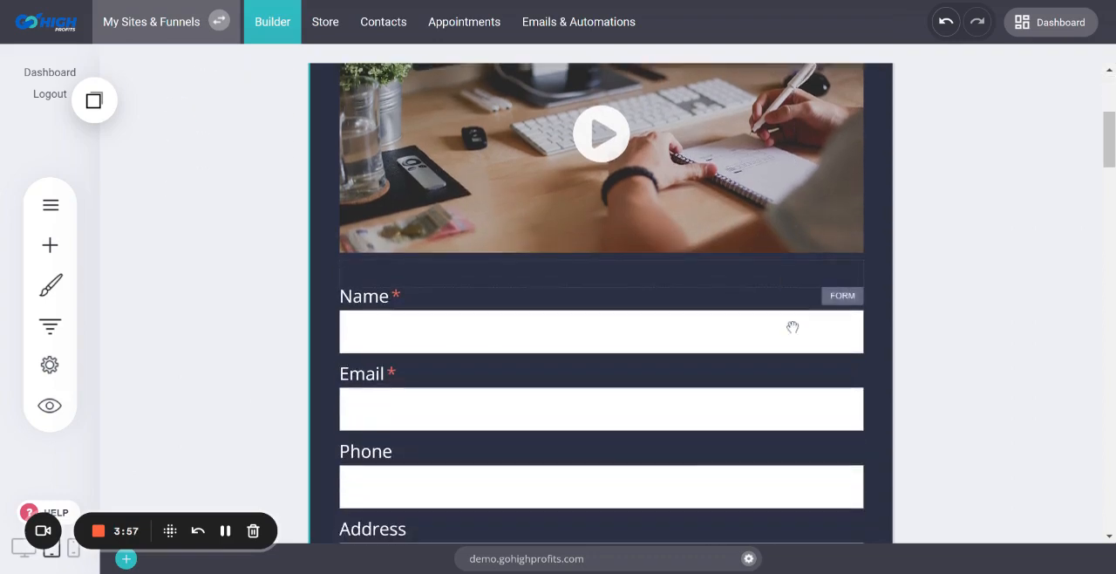
scroll(793, 327, "down", 3)
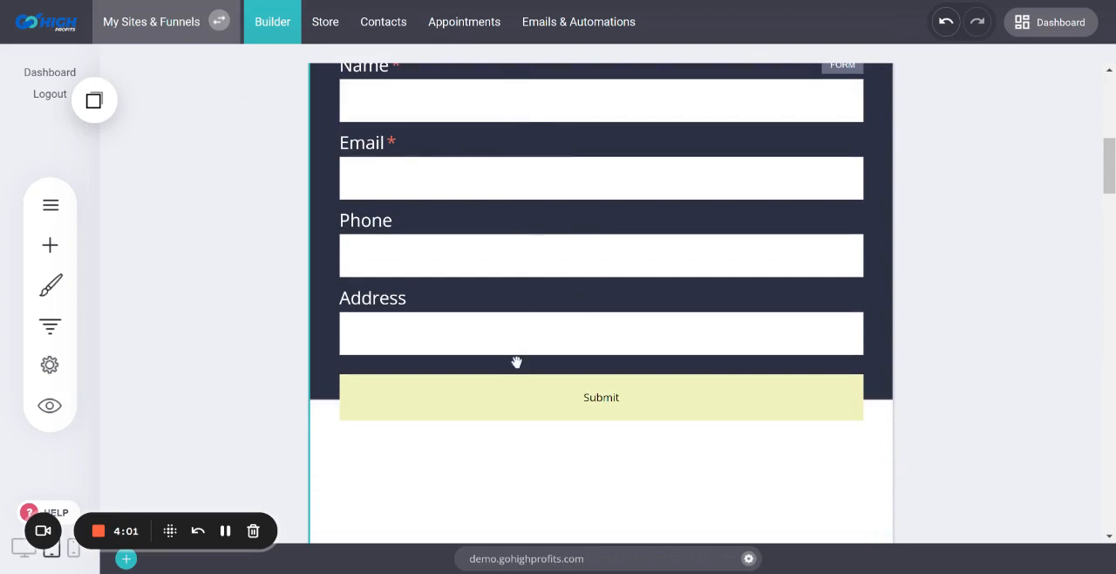
left_click(22, 547)
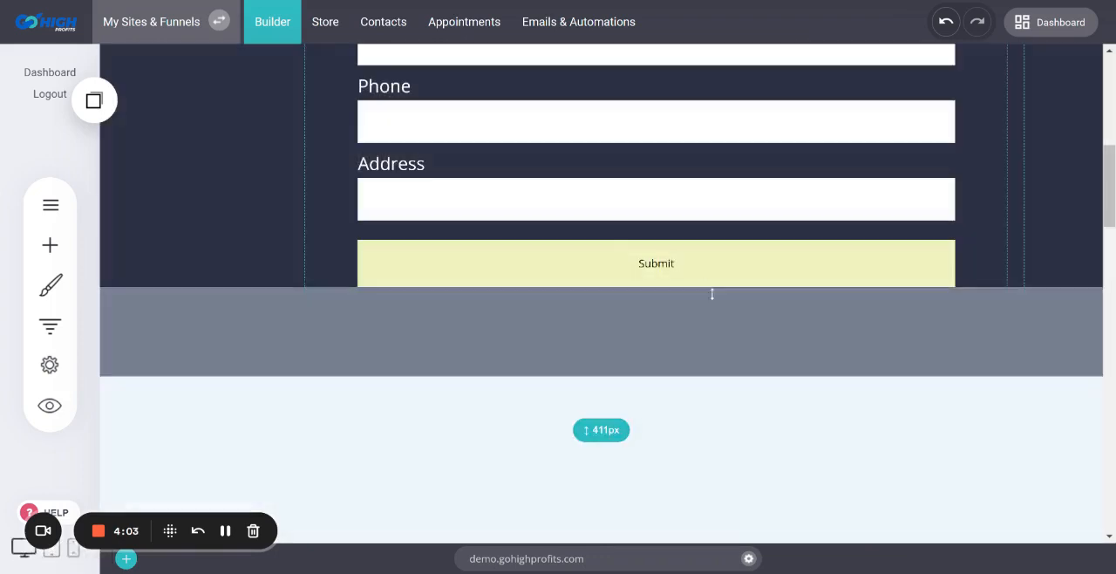
In the form's settings, enter the e-mail address that receives notifications of new form submissions
scroll(710, 298, "up", 3)
left_click(526, 260)
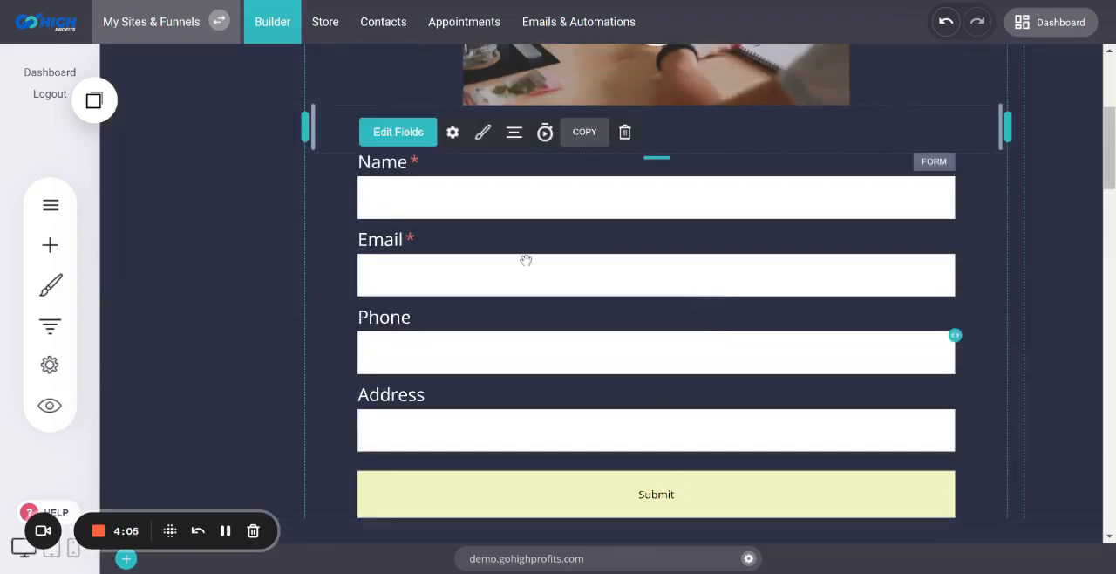
left_click(453, 135)
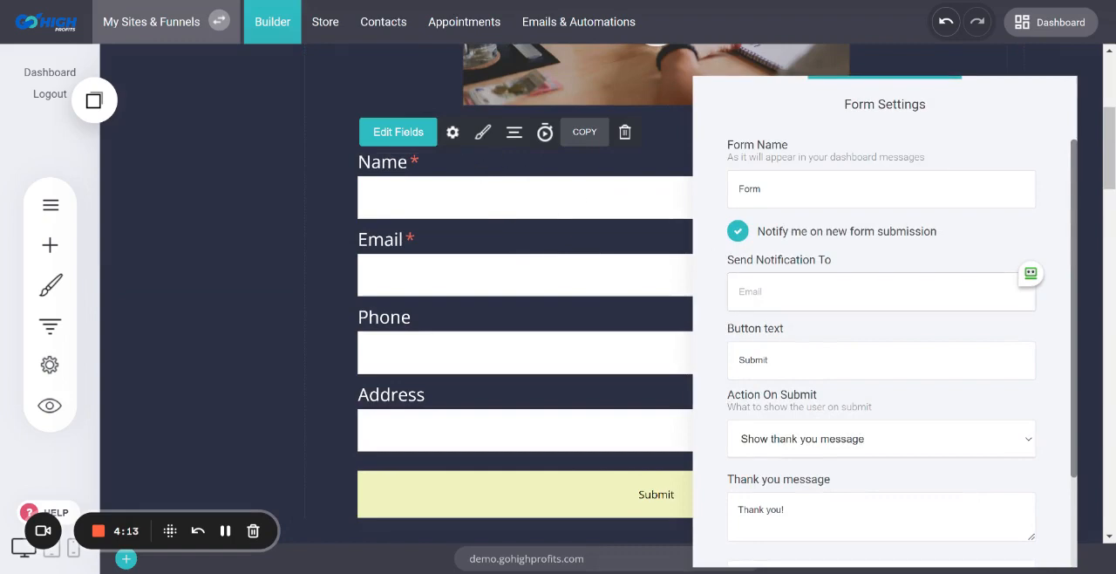
left_click(771, 291)
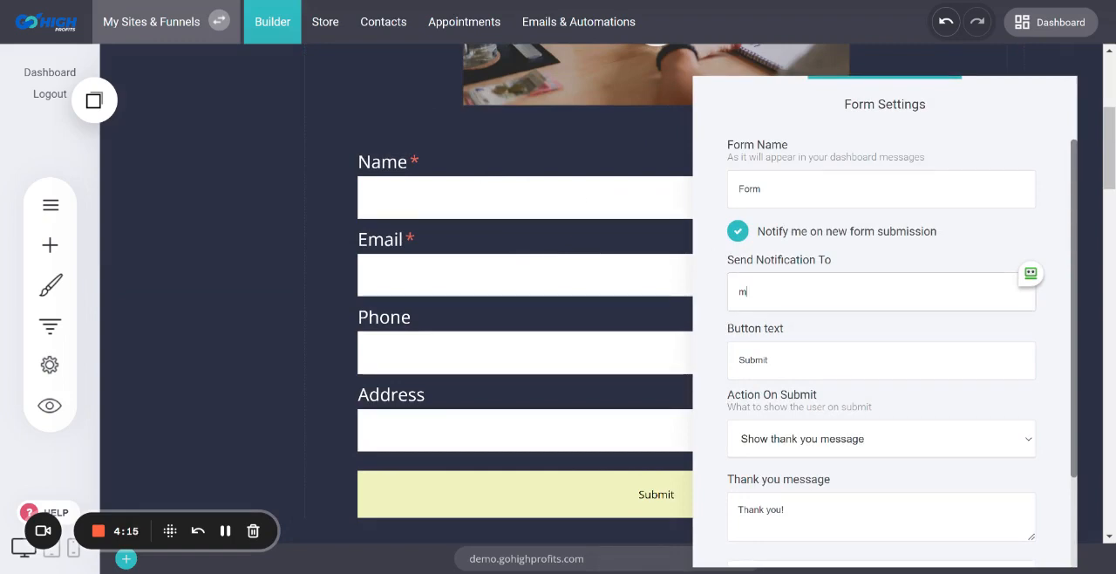
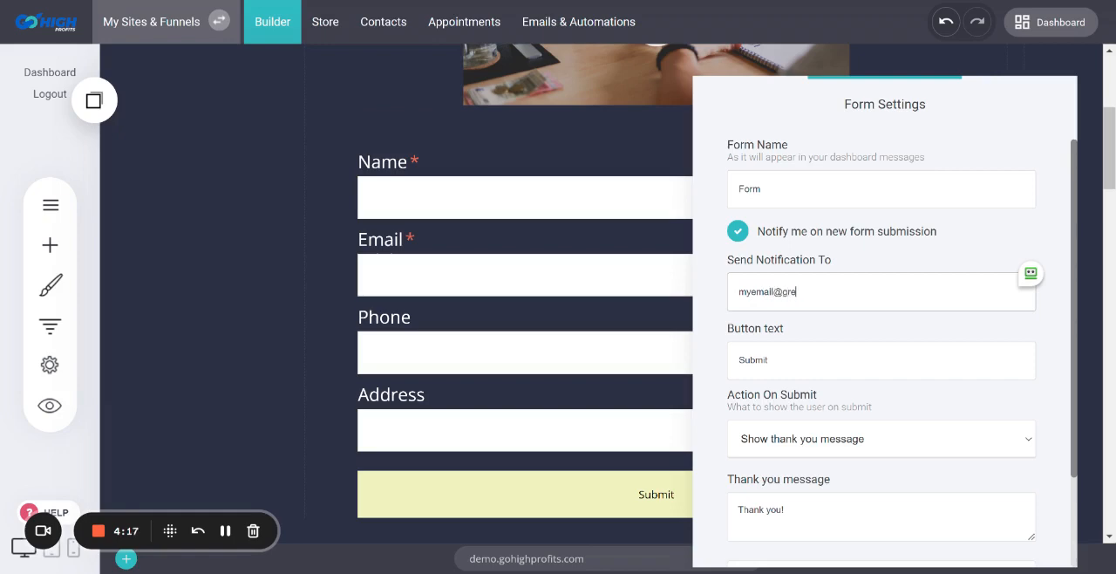
key("ctrl+shift+Left")
key("ctrl+shift+Left")
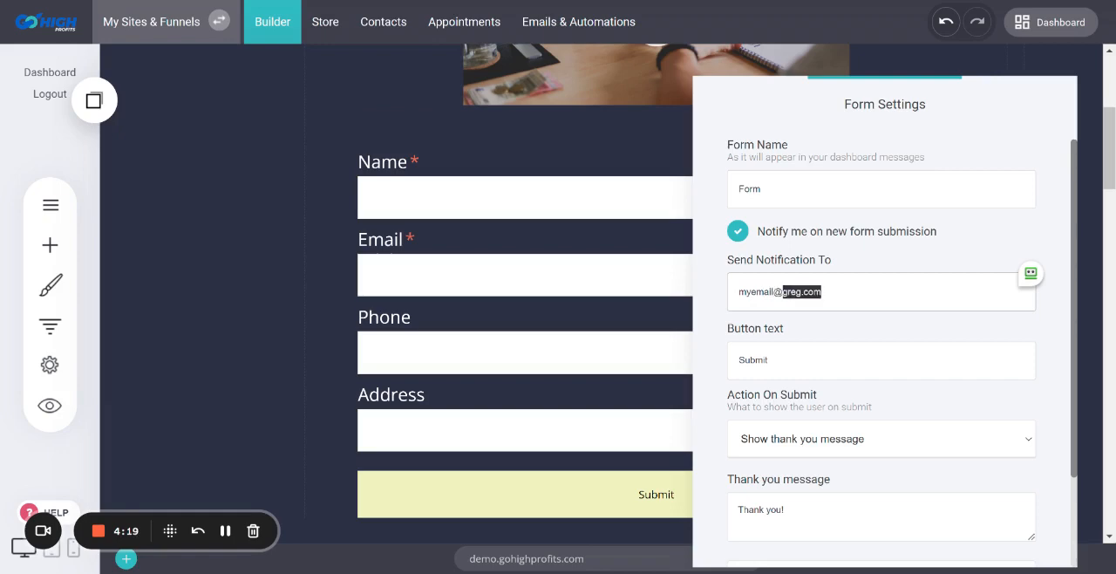
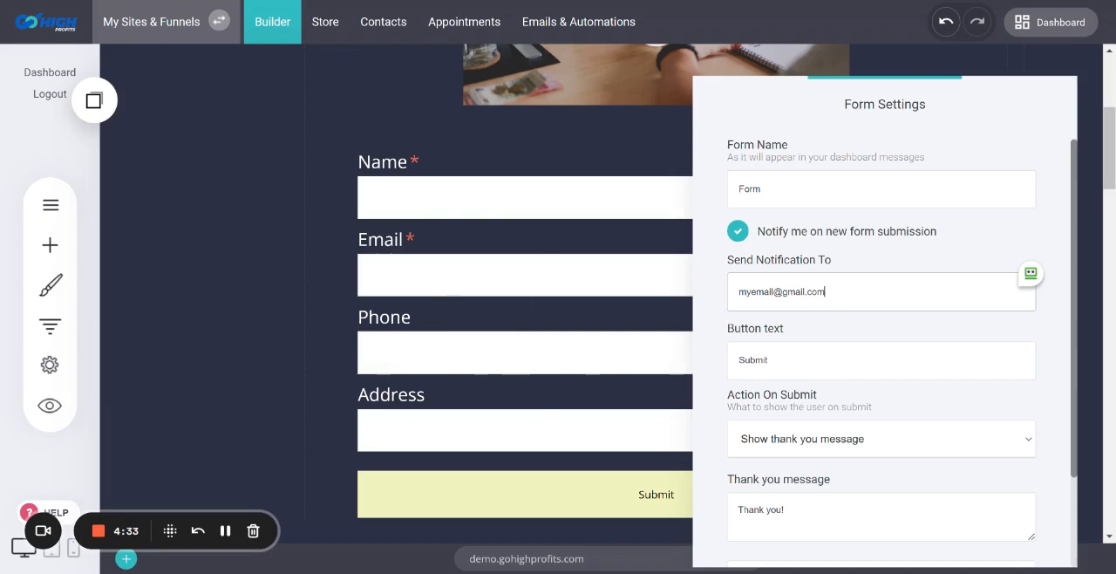
scroll(740, 472, "down", 2)
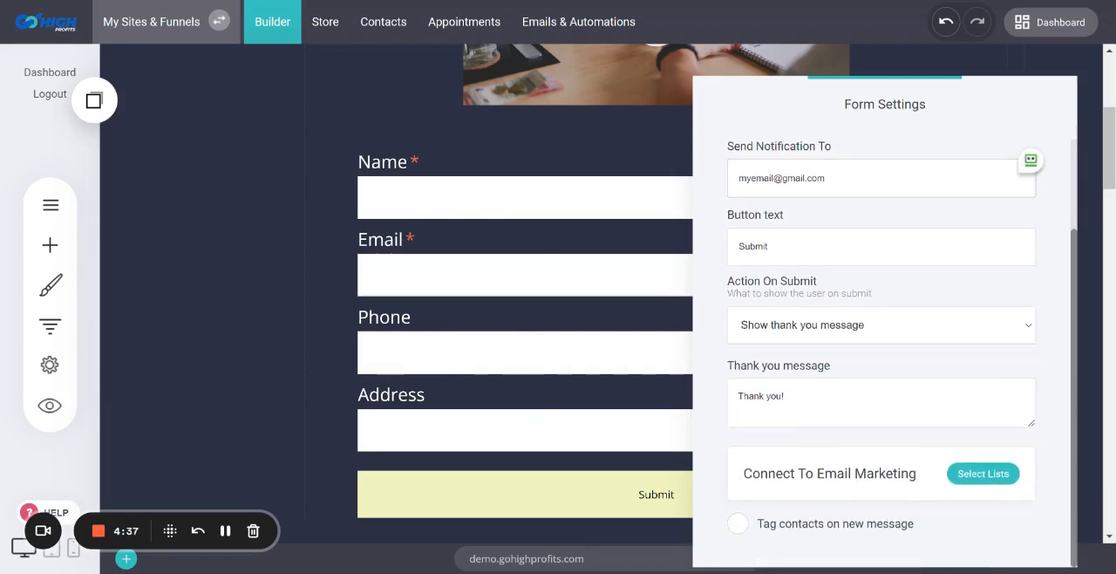
left_click(974, 480)
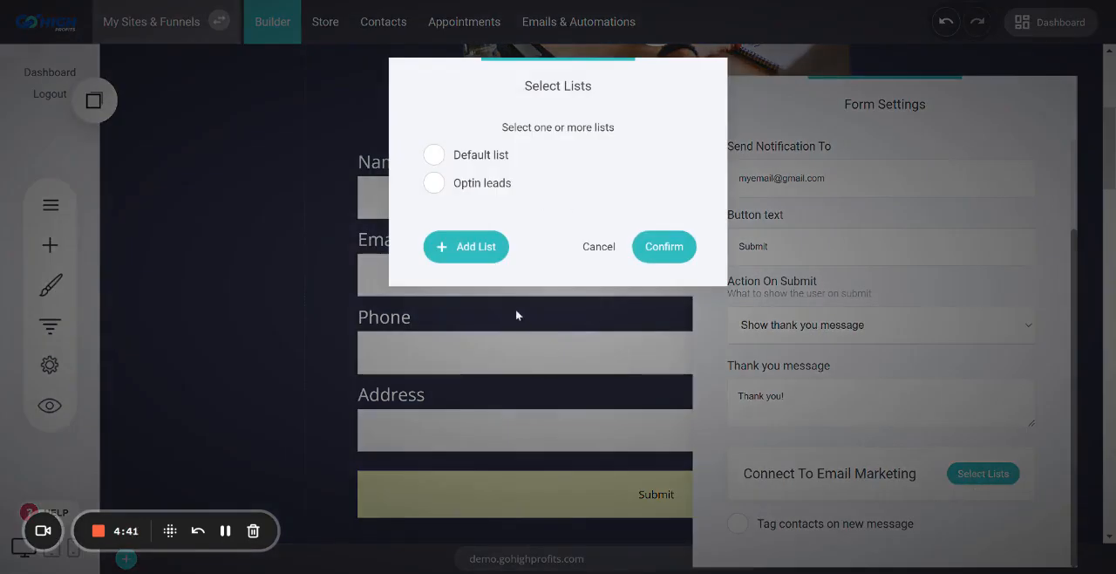
left_click(434, 155)
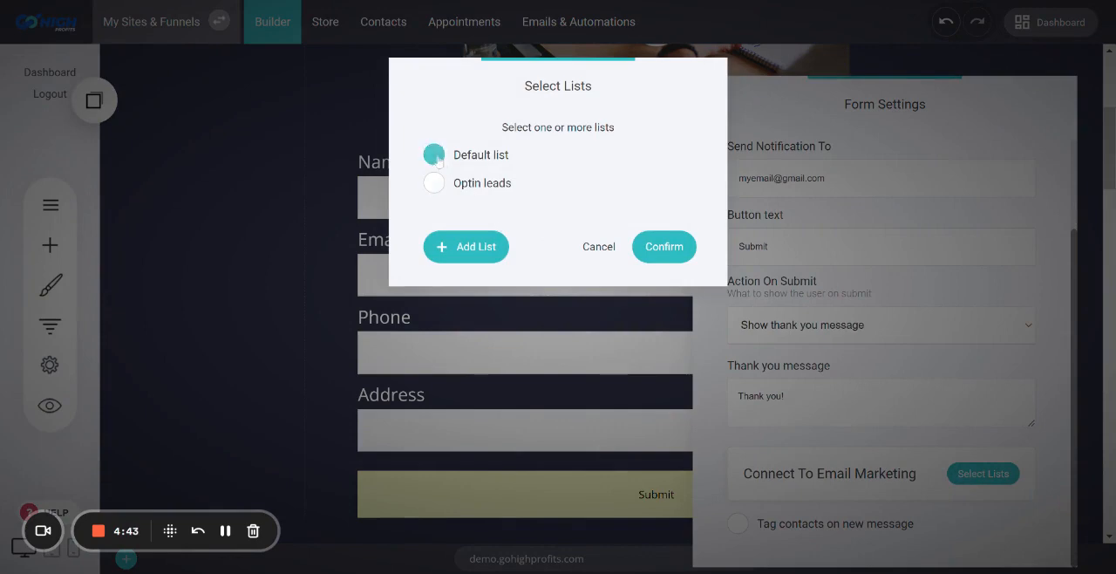
left_click(434, 182)
left_click(436, 161)
left_click(436, 160)
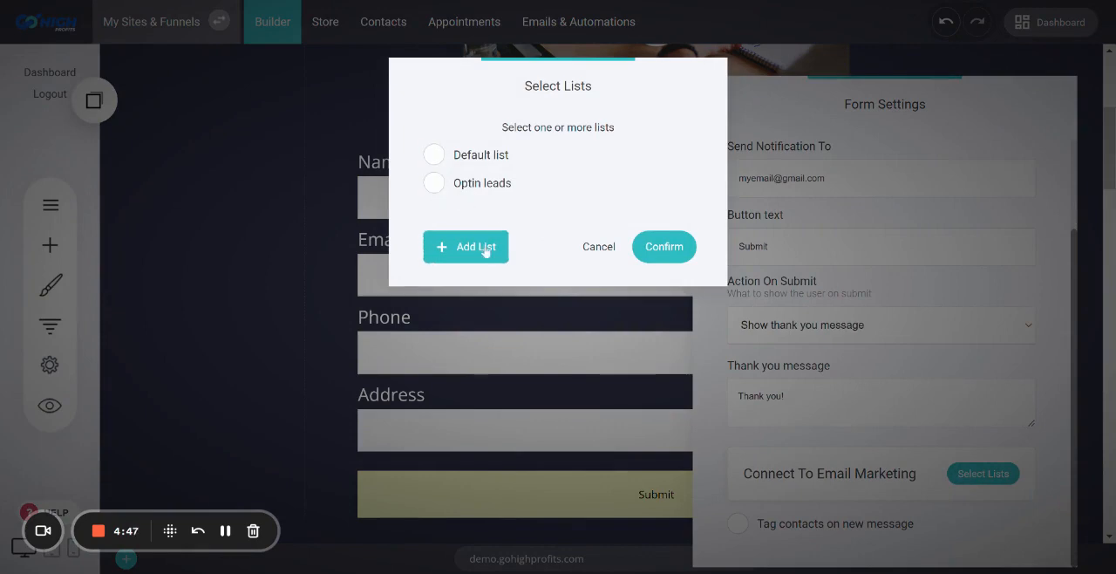
left_click(462, 185)
left_click(458, 157)
left_click(467, 185)
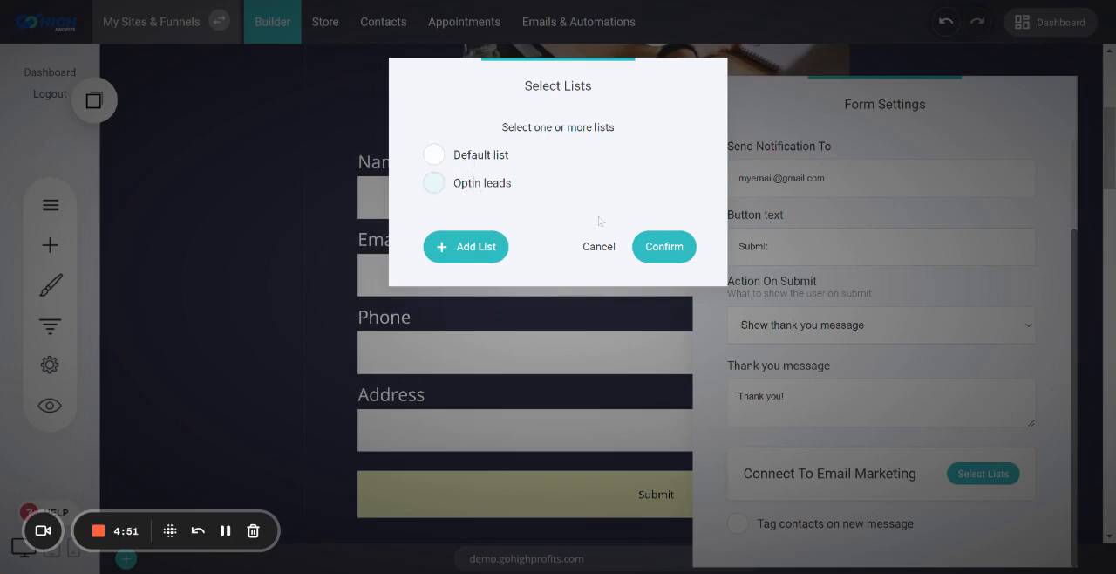
left_click(599, 246)
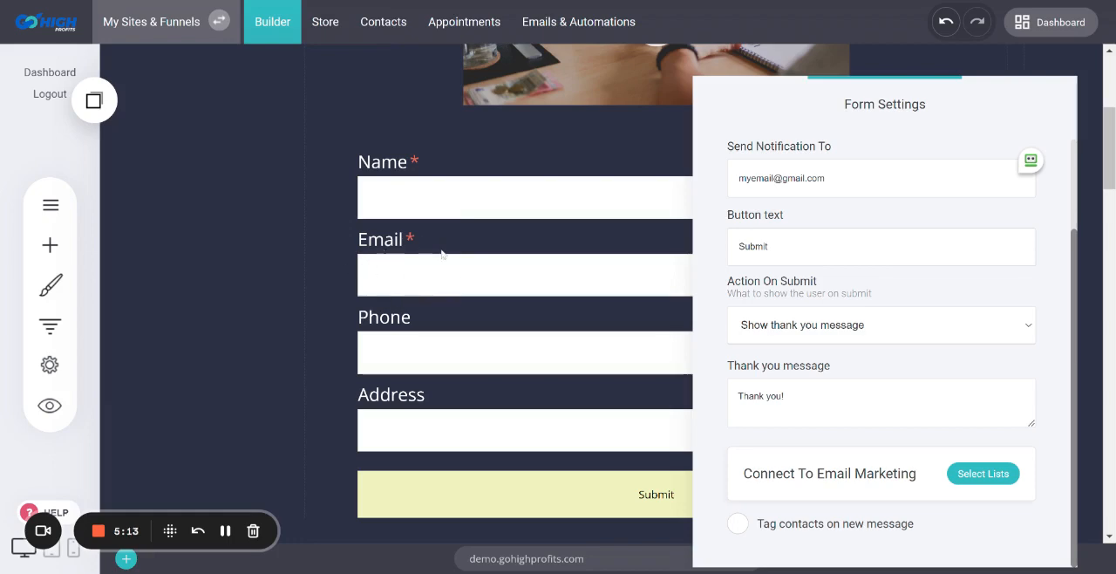
Close the form settings and look over the finished form on the page
left_click(280, 250)
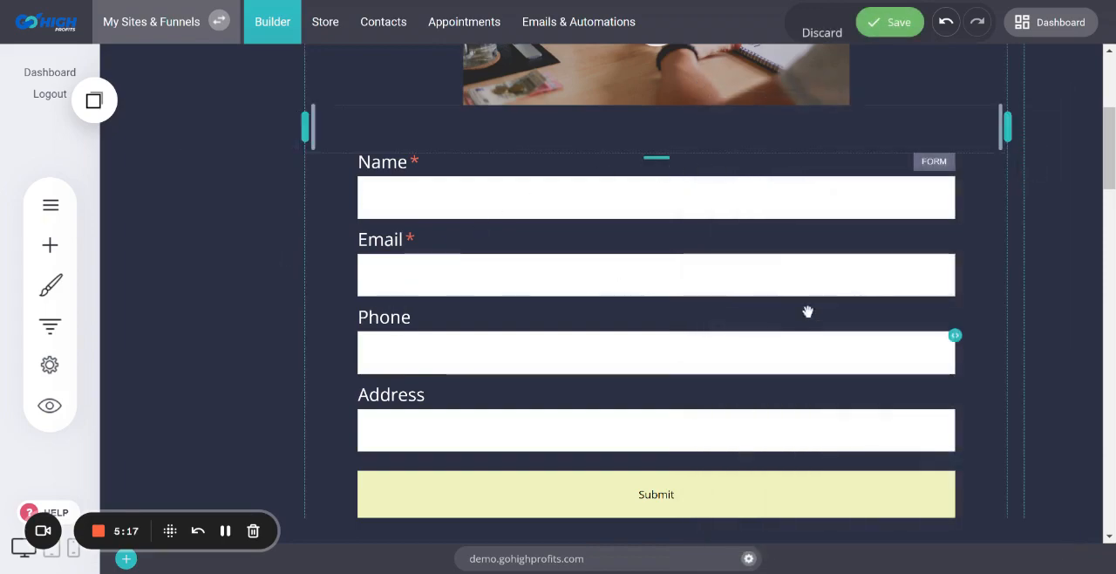
scroll(1017, 297, "up", 4)
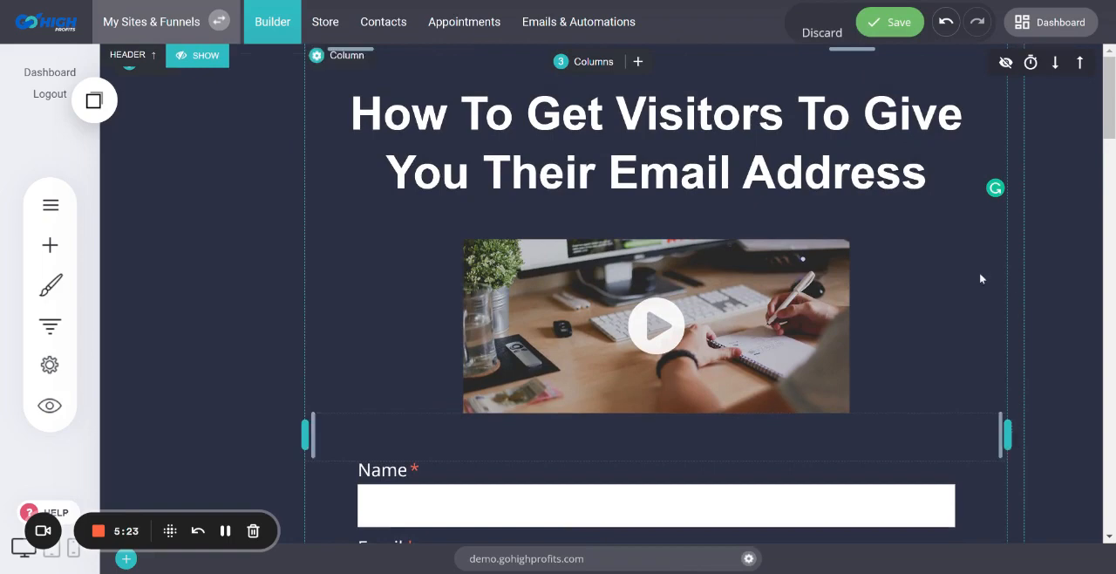
scroll(980, 277, "down", 4)
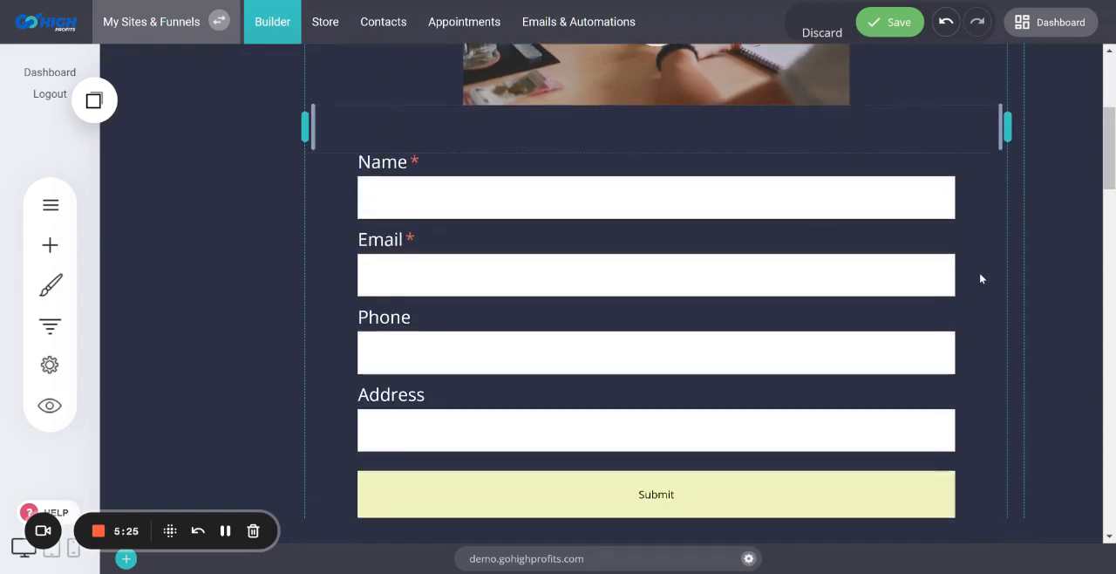